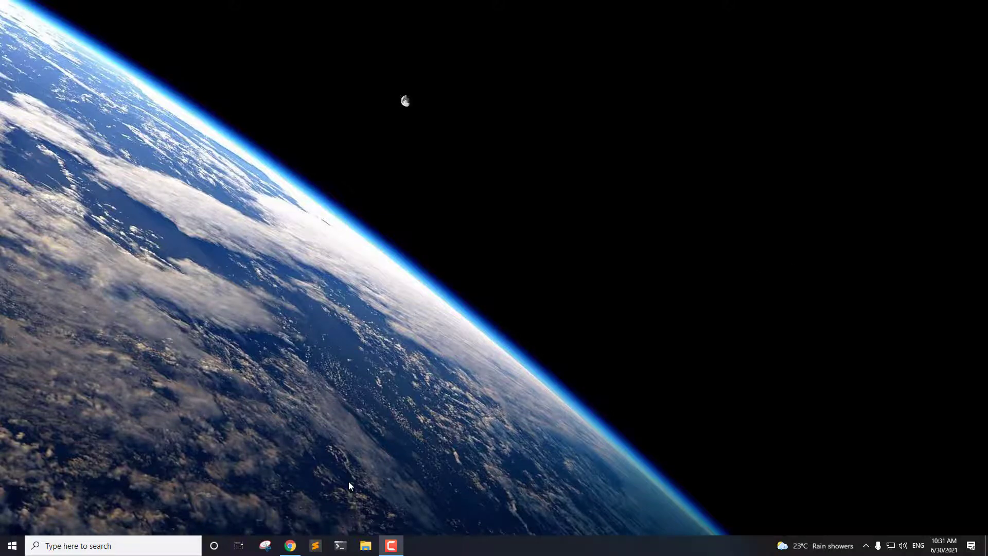
Step: Load simplegyaan.com/cpanel in a new Google Chrome tab
click(290, 545)
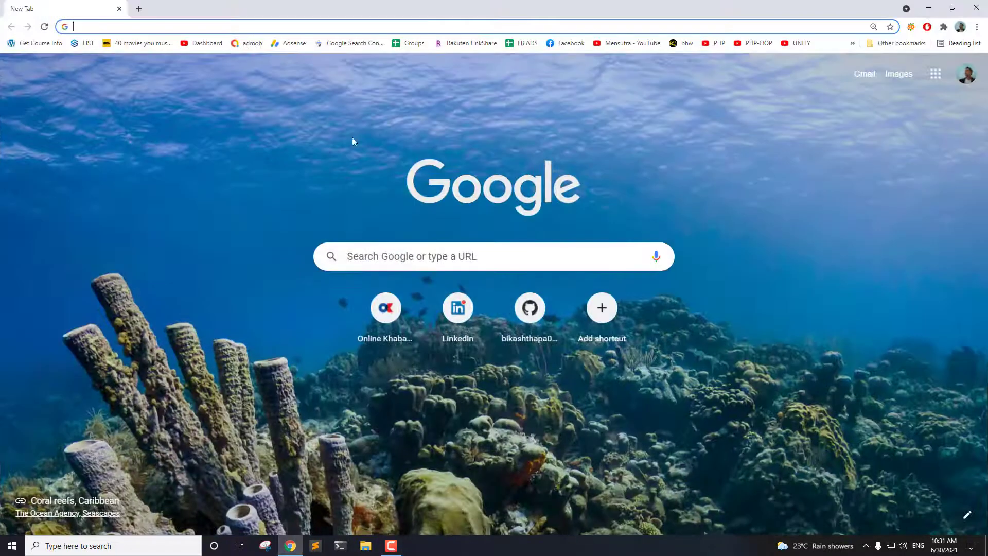
click(282, 26)
text(simplegyaan.com)
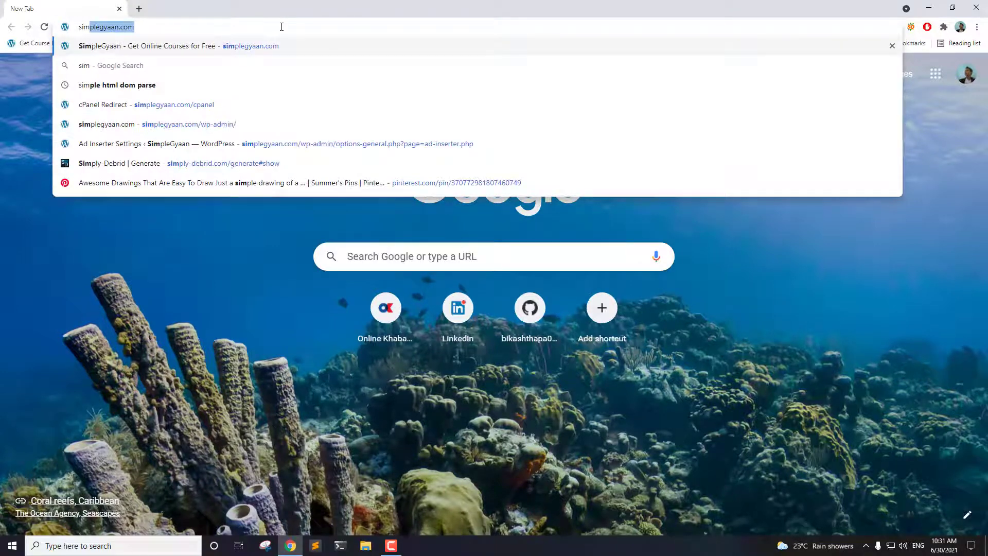
text(/)
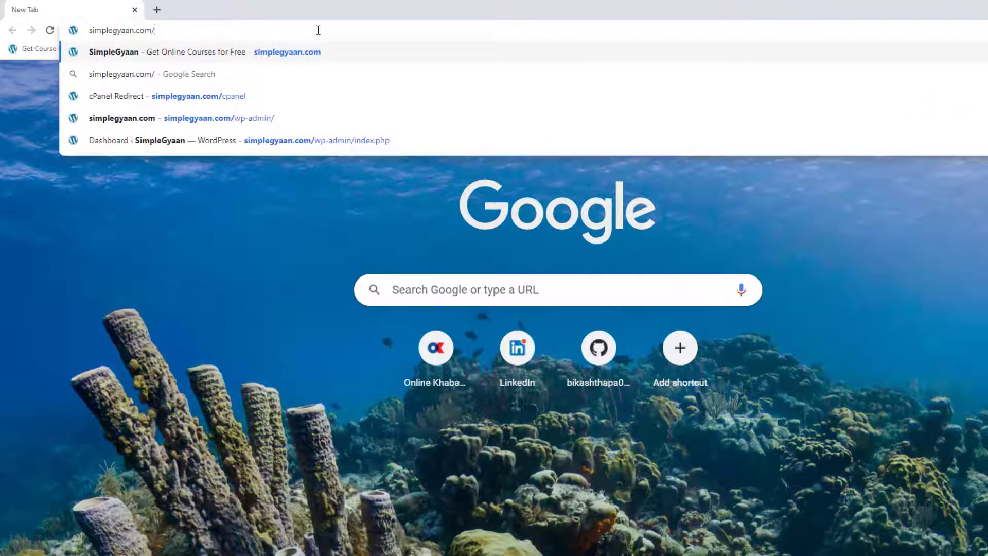
text(cpanel)
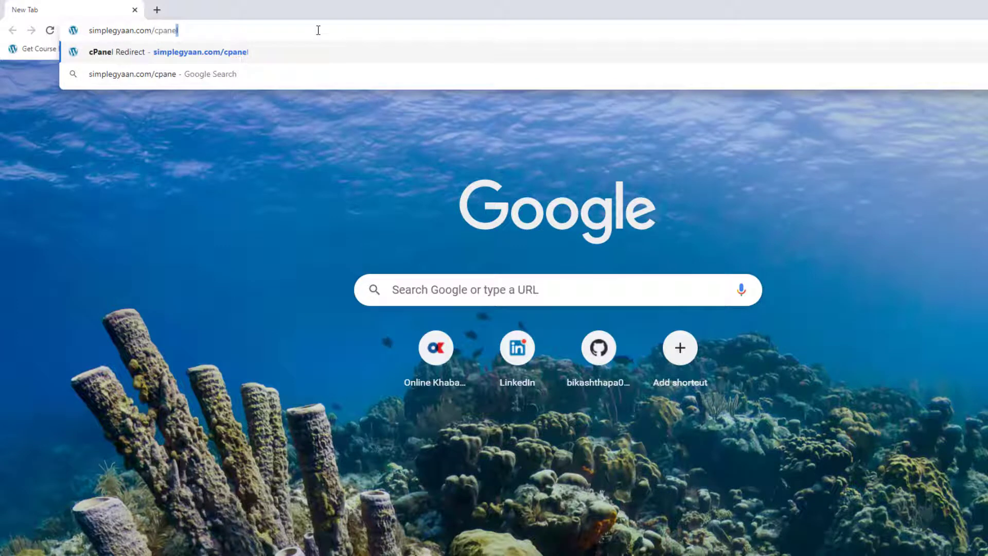
key(Return)
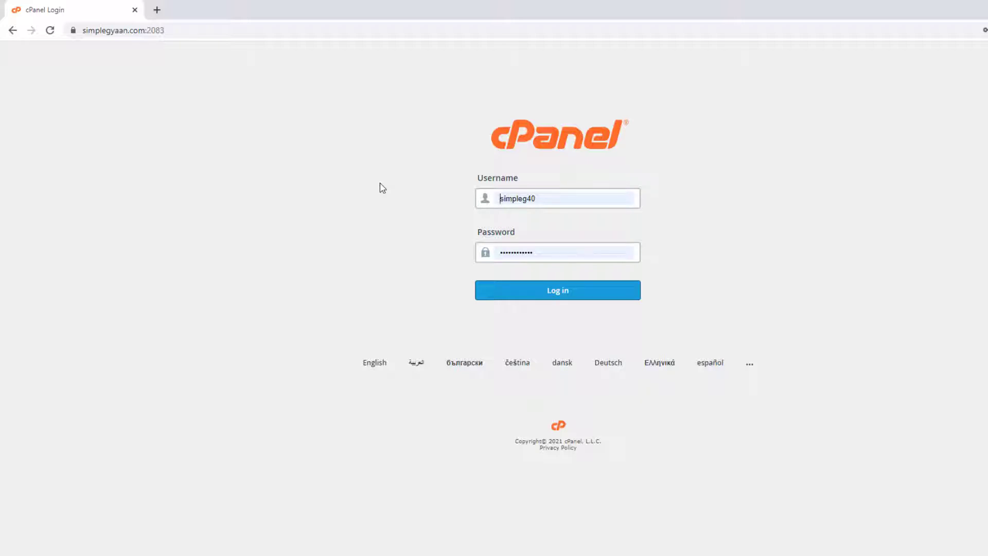
Step: Log in to cPanel and scroll the dashboard down, then back up to Domains
click(551, 290)
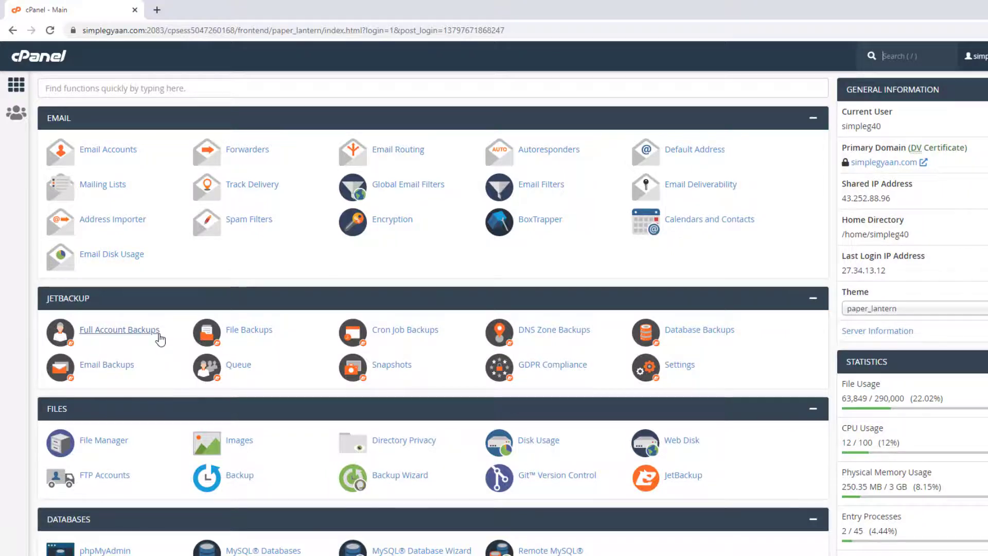
scroll(154, 345, down, 2)
scroll(153, 350, down, 4)
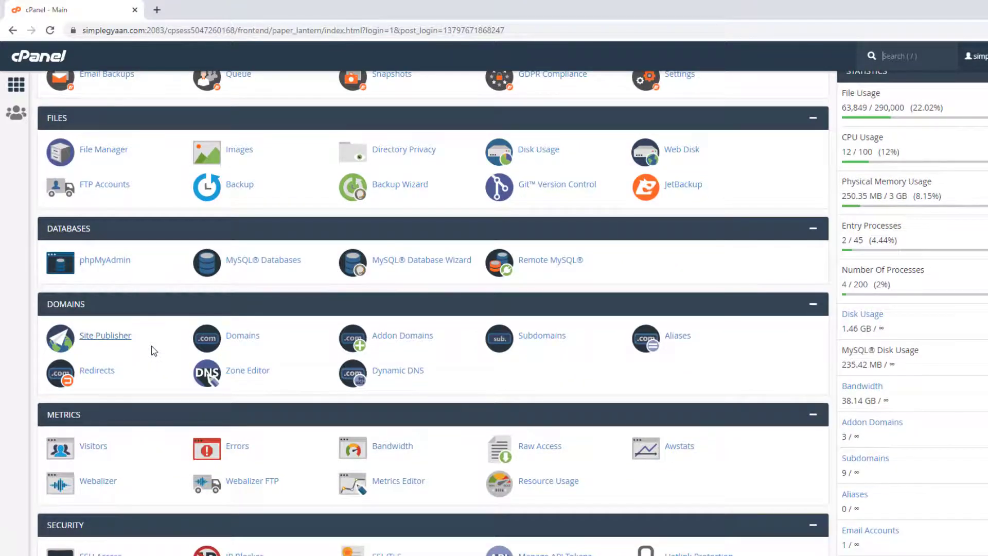
scroll(153, 350, down, 9)
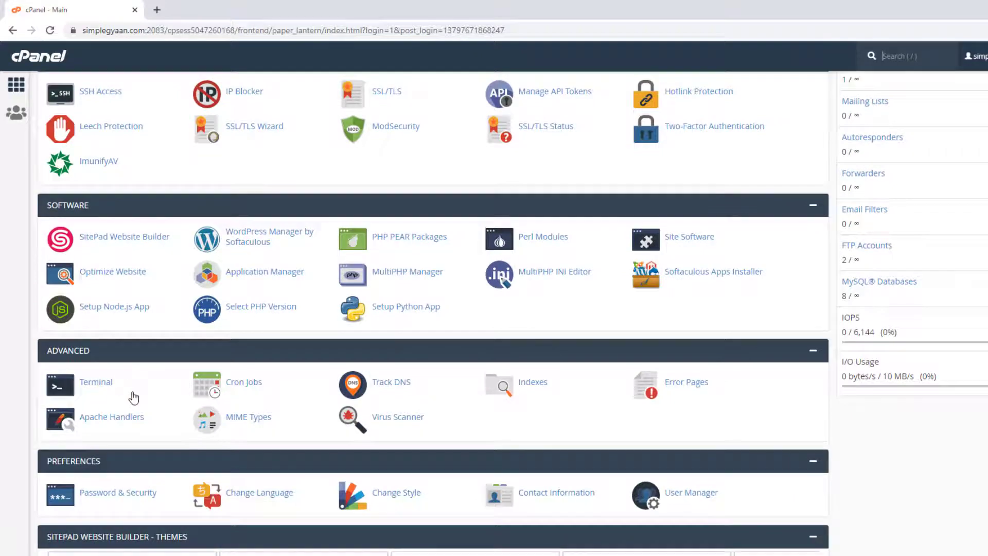
scroll(110, 444, down, 5)
scroll(83, 289, up, 6)
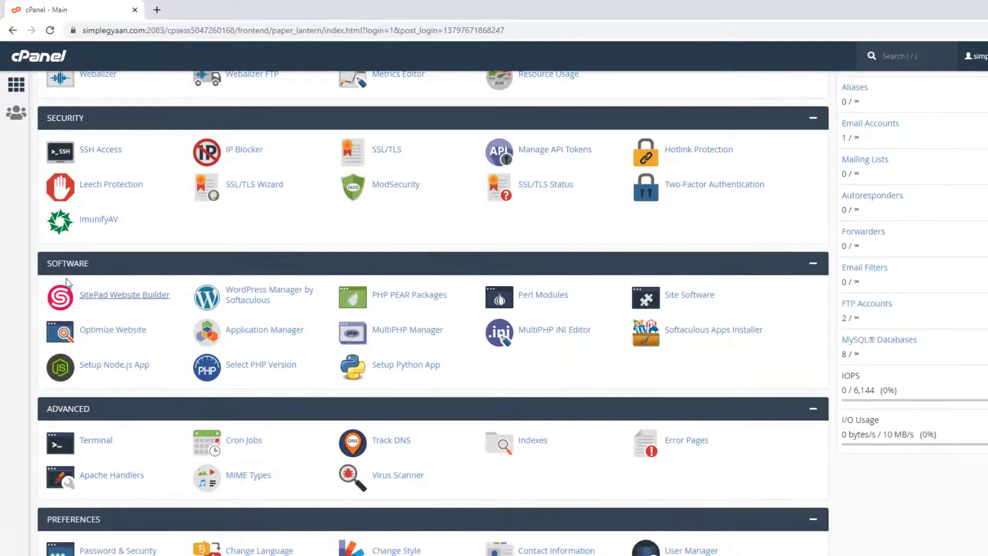
scroll(92, 360, up, 4)
scroll(92, 364, up, 3)
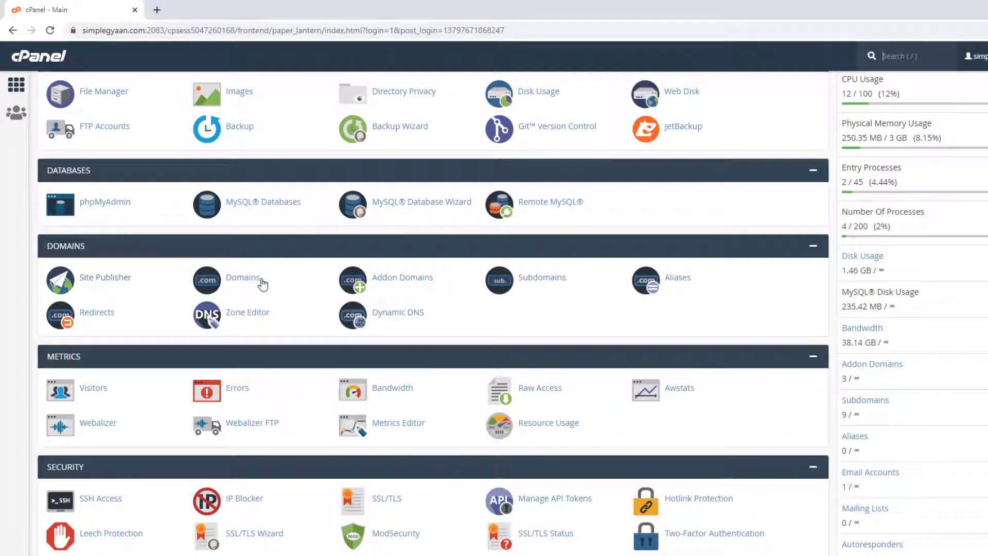
Step: Create subdomain 'create' under simplegyaan.com with document root /public_html/create
click(543, 278)
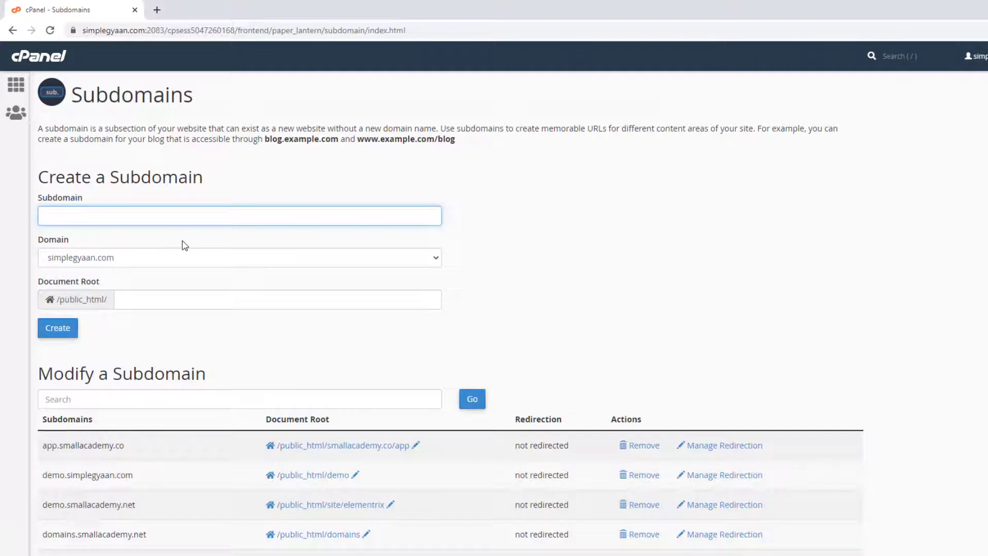
click(125, 261)
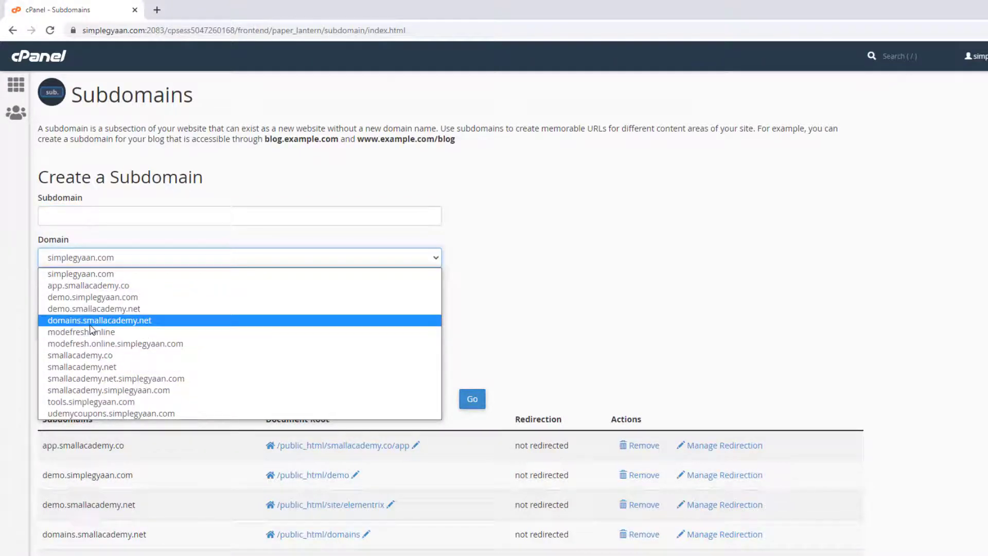
click(78, 277)
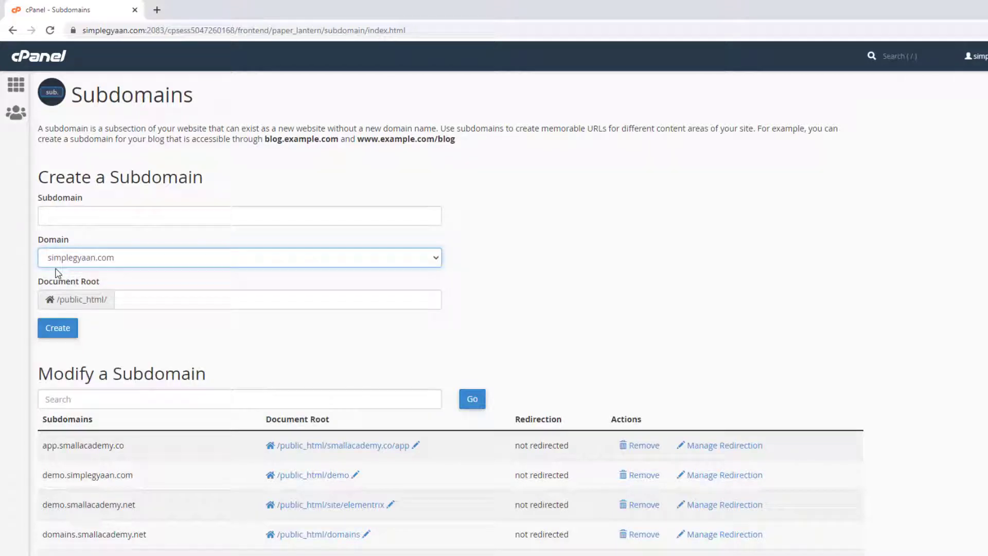
click(90, 222)
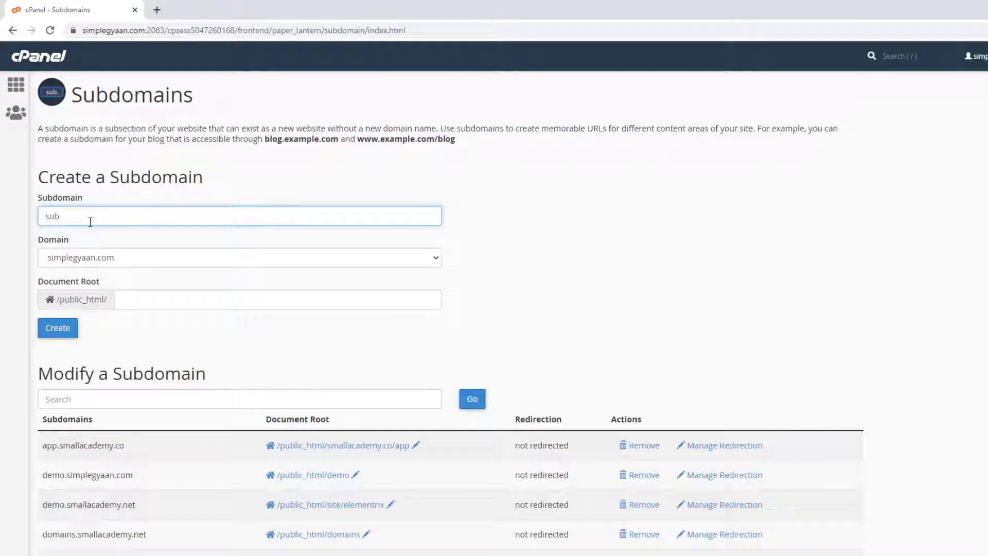
key(BackSpace)
text(c)
key(BackSpace)
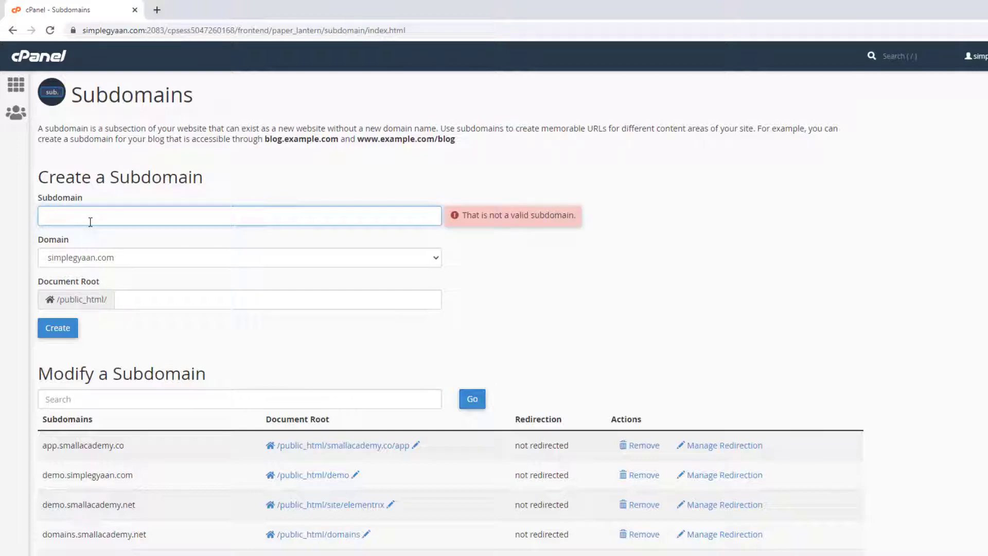
text(create)
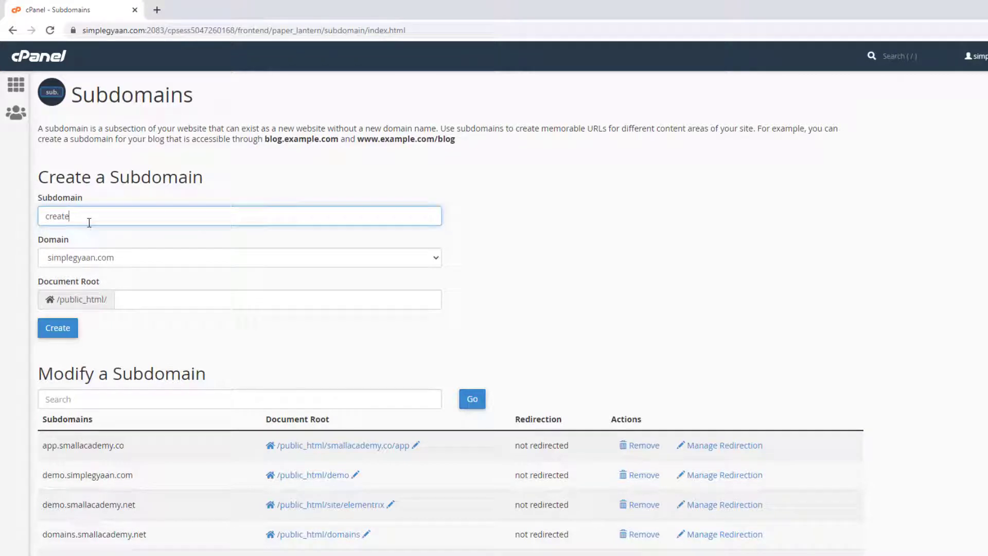
click(139, 299)
click(144, 319)
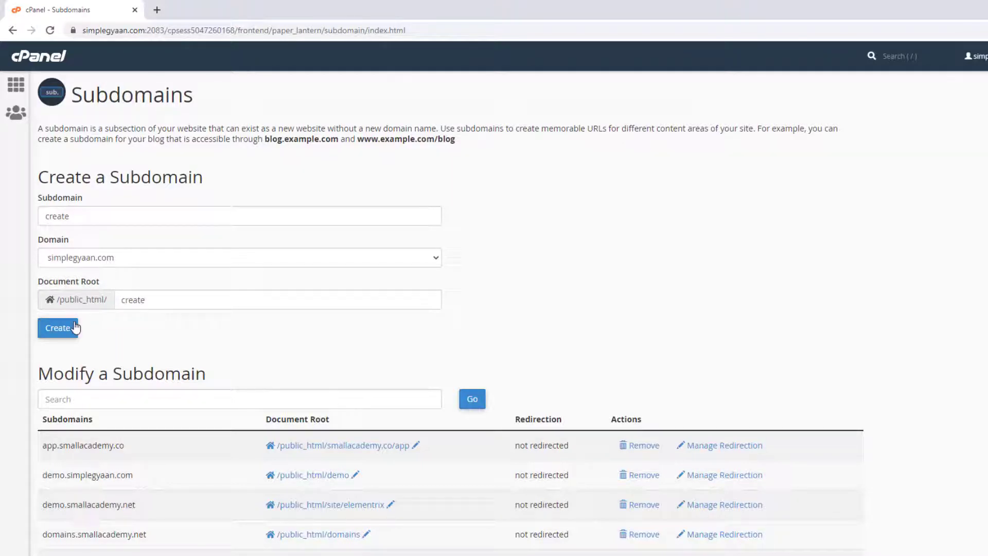
click(55, 329)
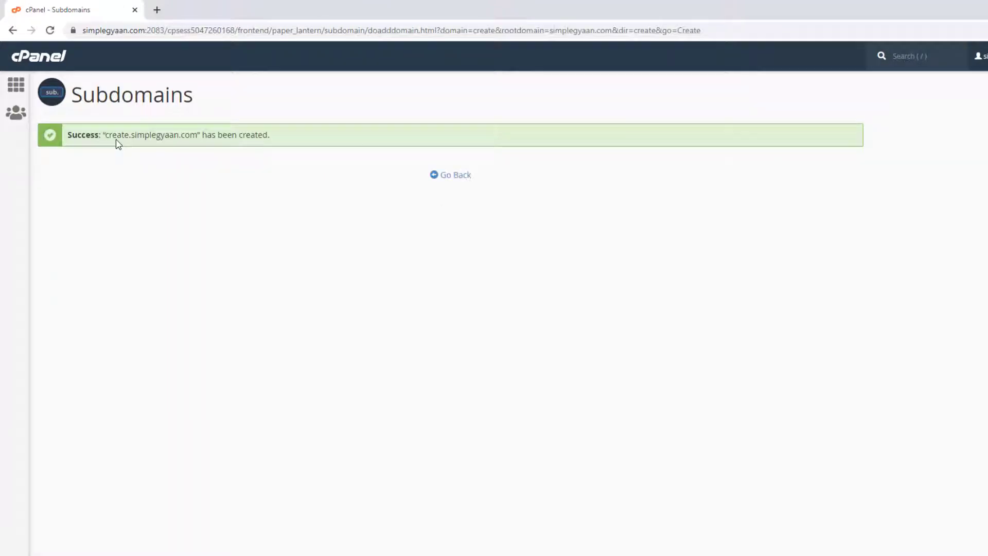
Step: Preview create.simplegyaan.com's placeholder page in a new tab, close it, and return to cPanel home
drag(105, 134, 196, 138)
right_click(196, 138)
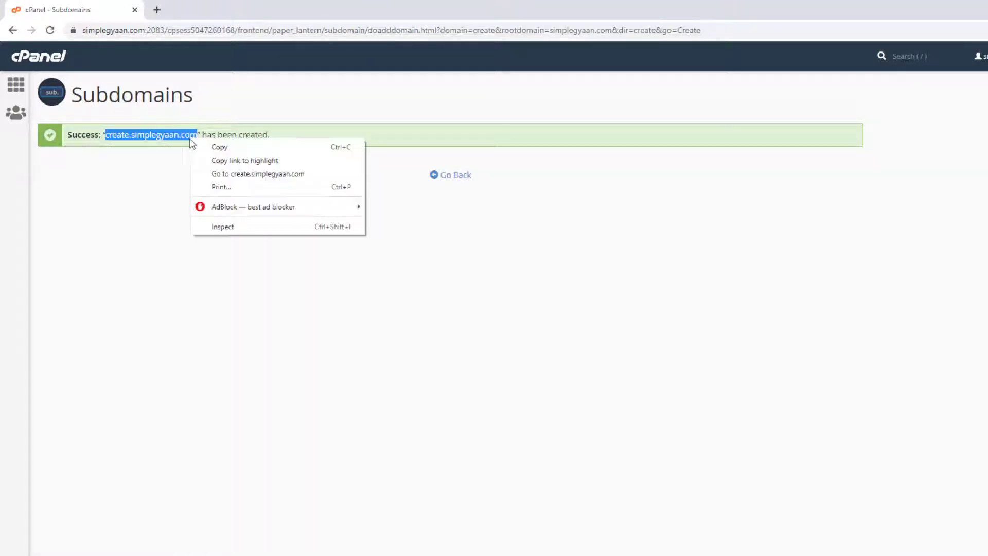
click(216, 174)
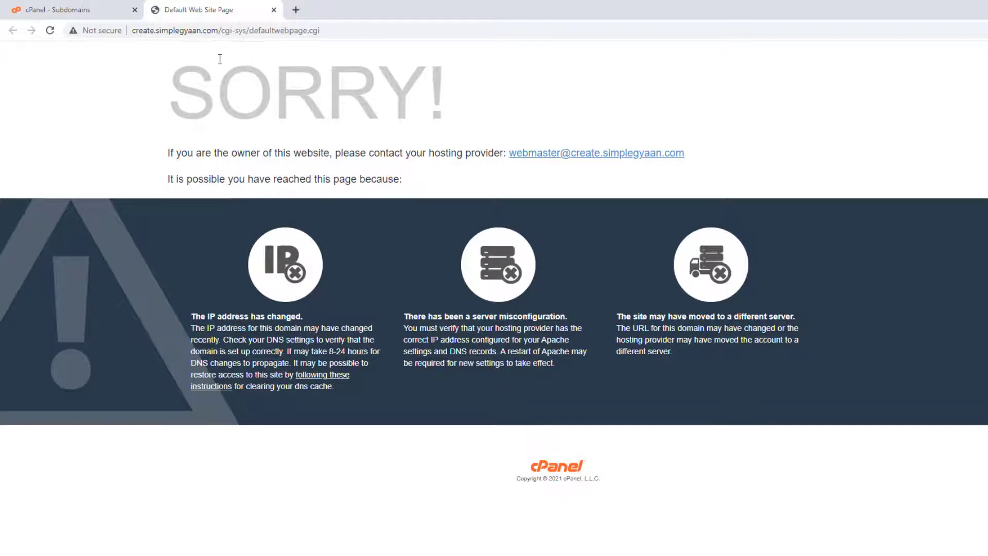
click(274, 9)
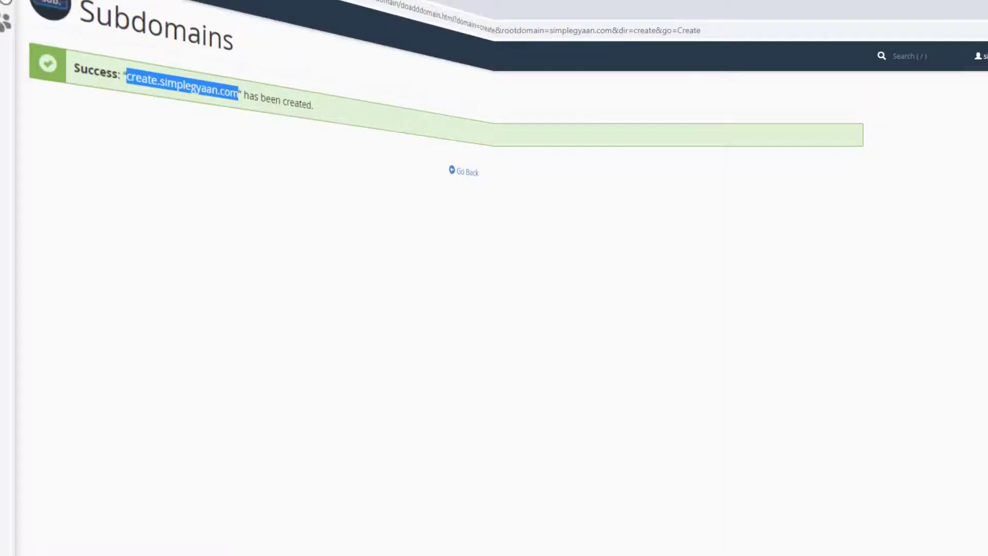
click(16, 84)
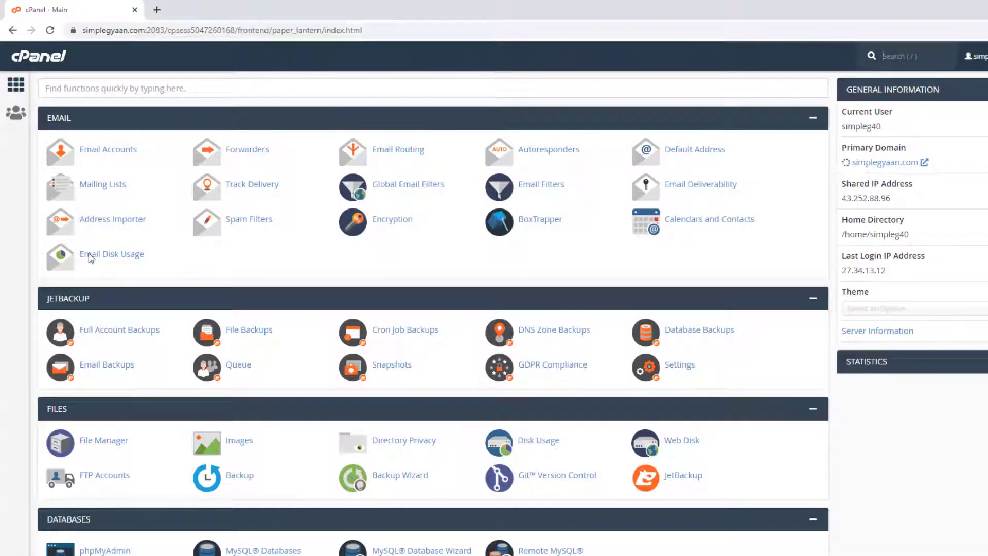
Step: Open WordPress from Softaculous Apps Installer and launch Install Now
scroll(90, 257, down, 20)
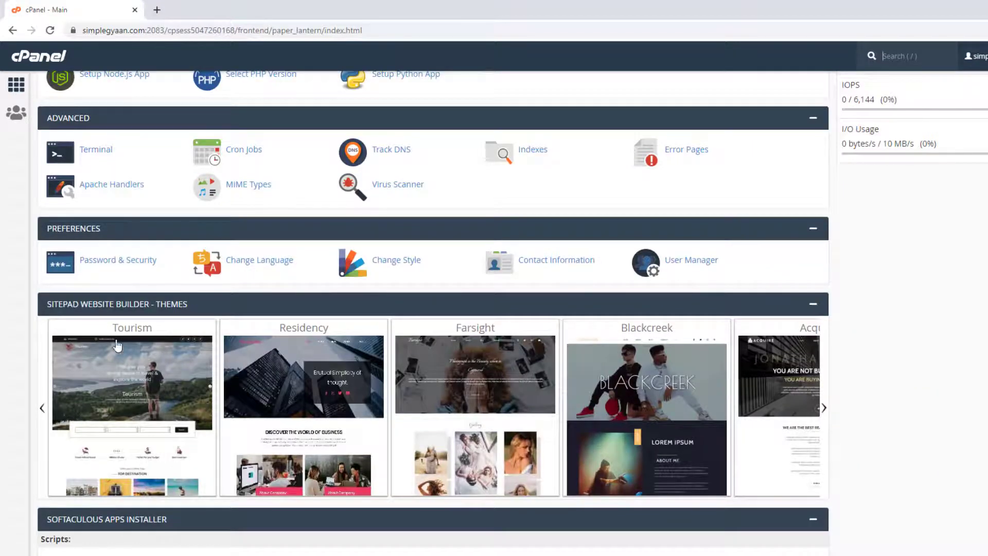
scroll(99, 302, down, 3)
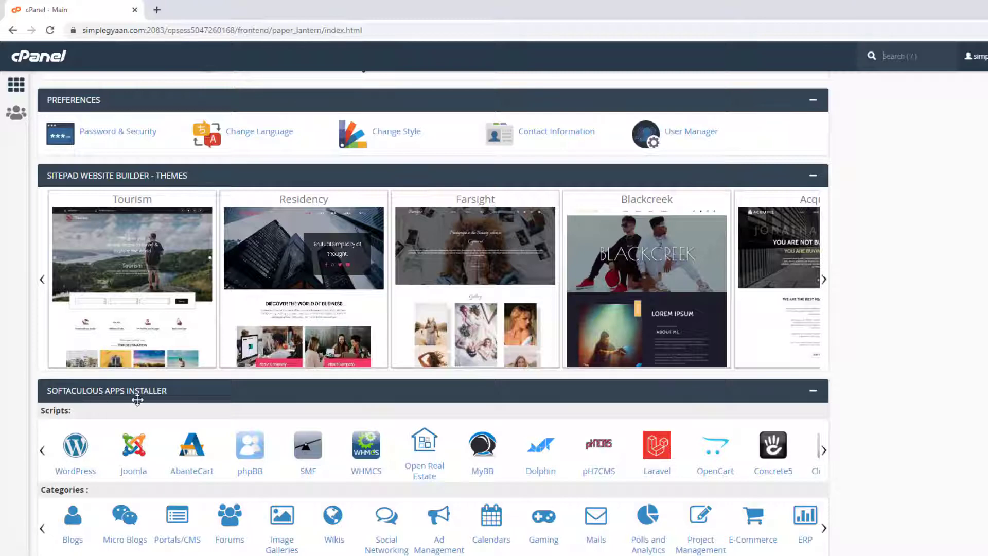
click(82, 470)
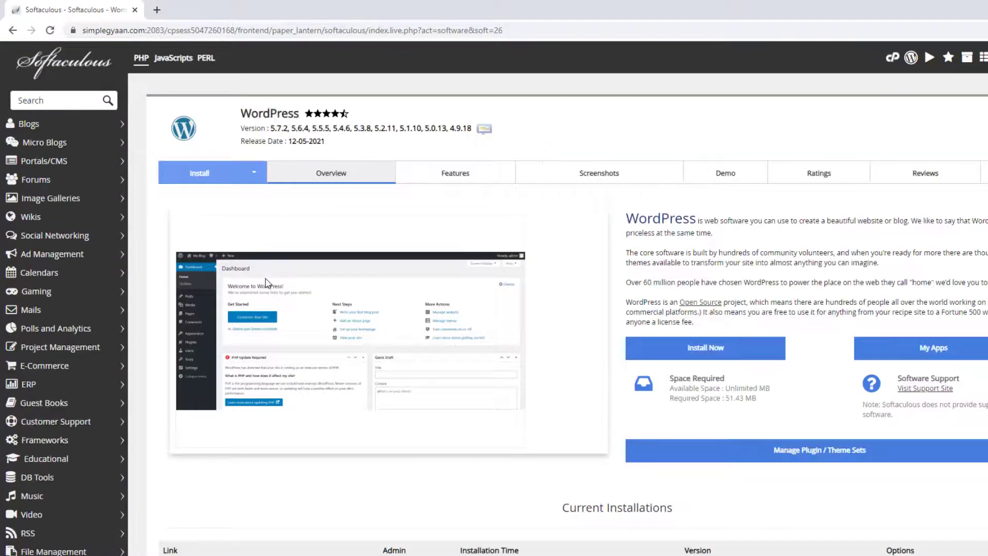
key(ctrl+l)
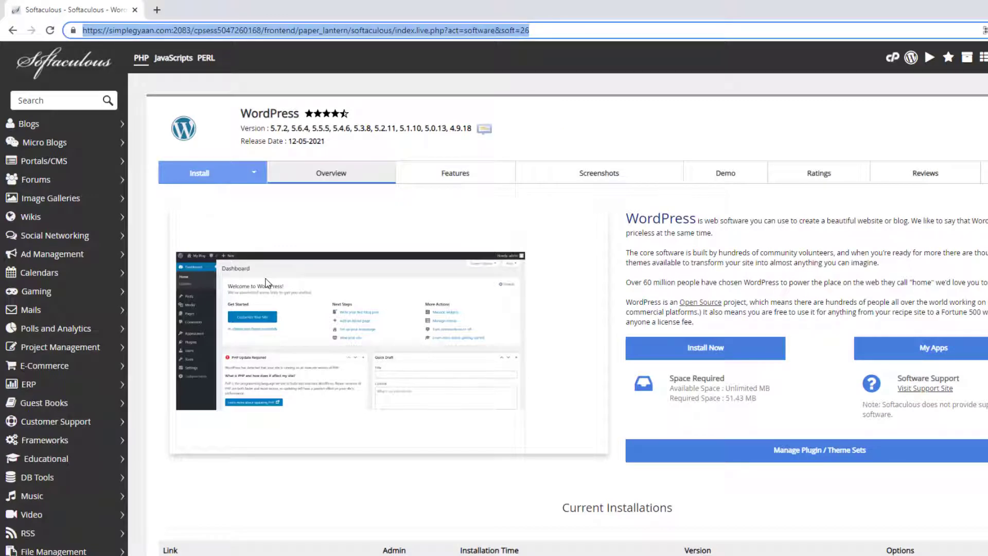
click(265, 283)
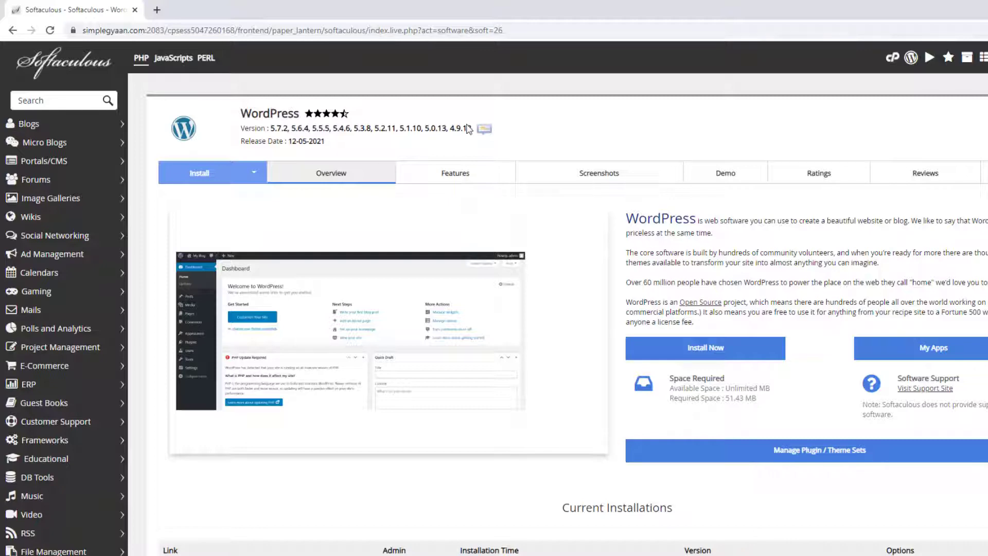
scroll(729, 287, down, 2)
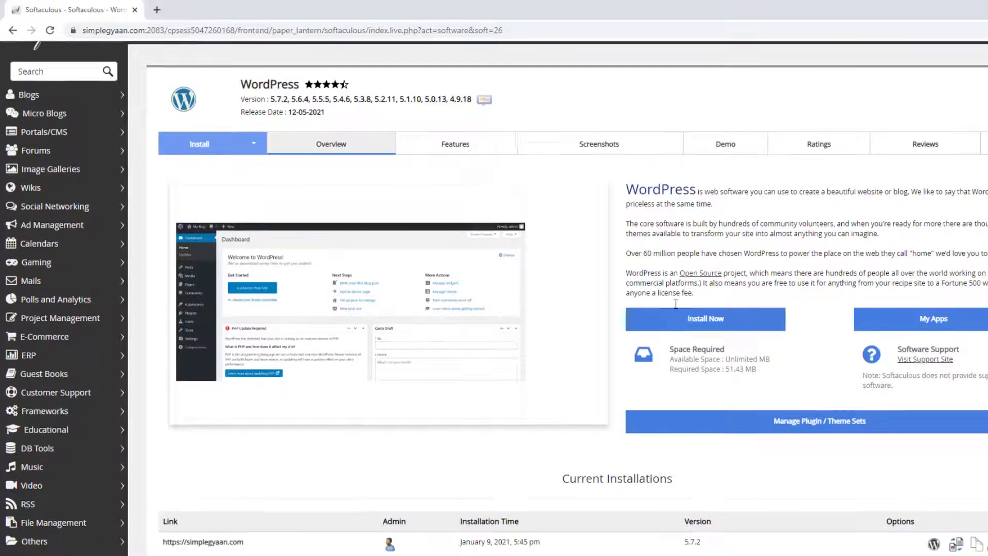
click(698, 236)
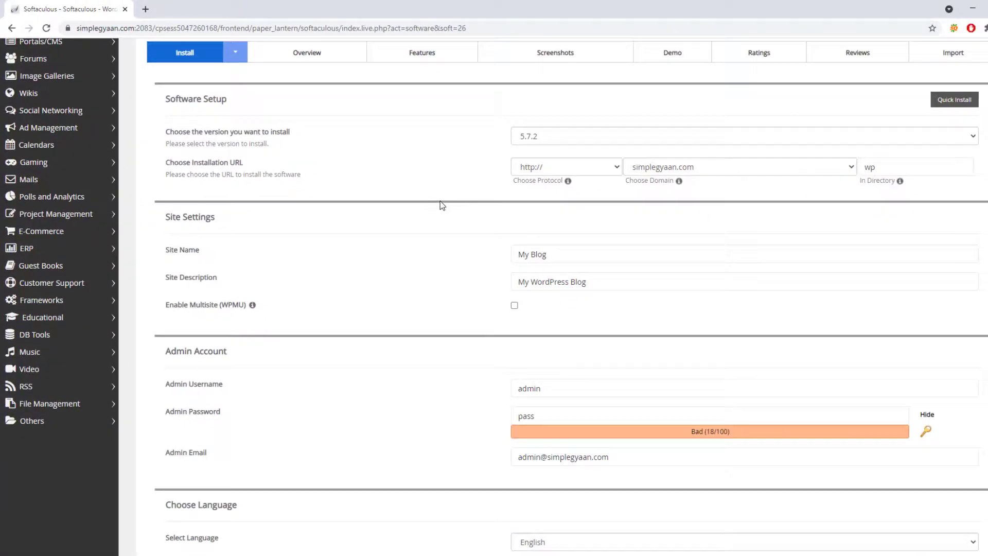
Step: Target the install at create.simplegyaan.com and empty the default wp directory
click(744, 180)
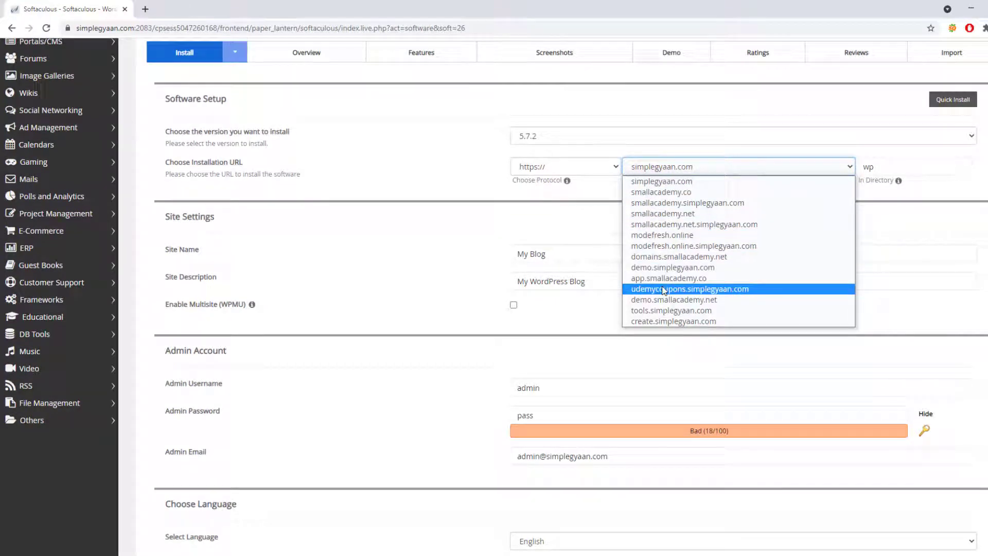
click(662, 321)
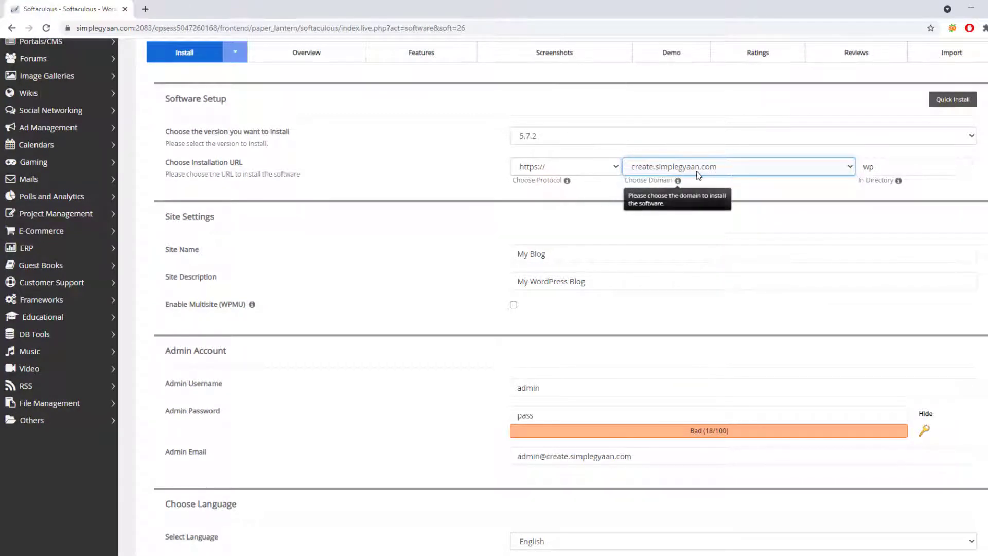
double_click(859, 170)
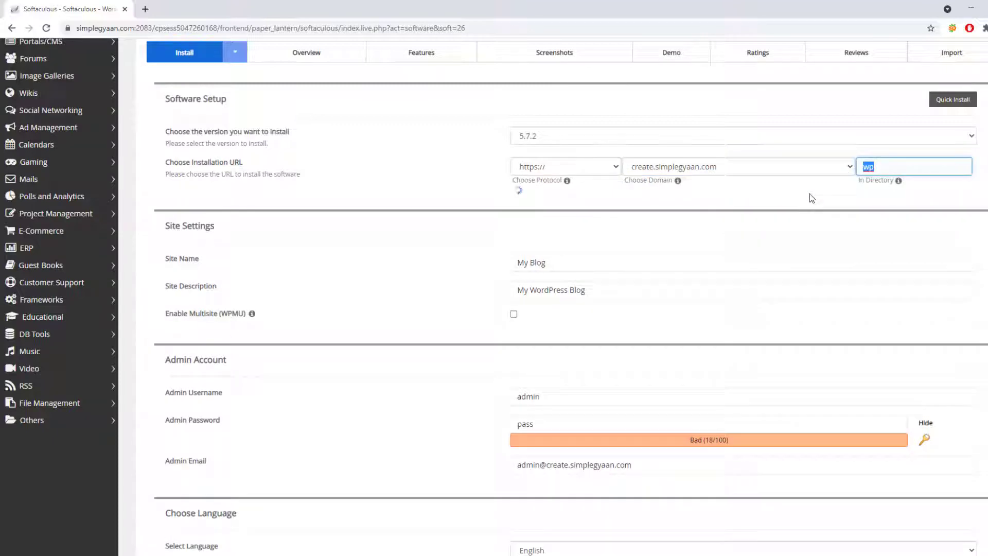
key(BackSpace)
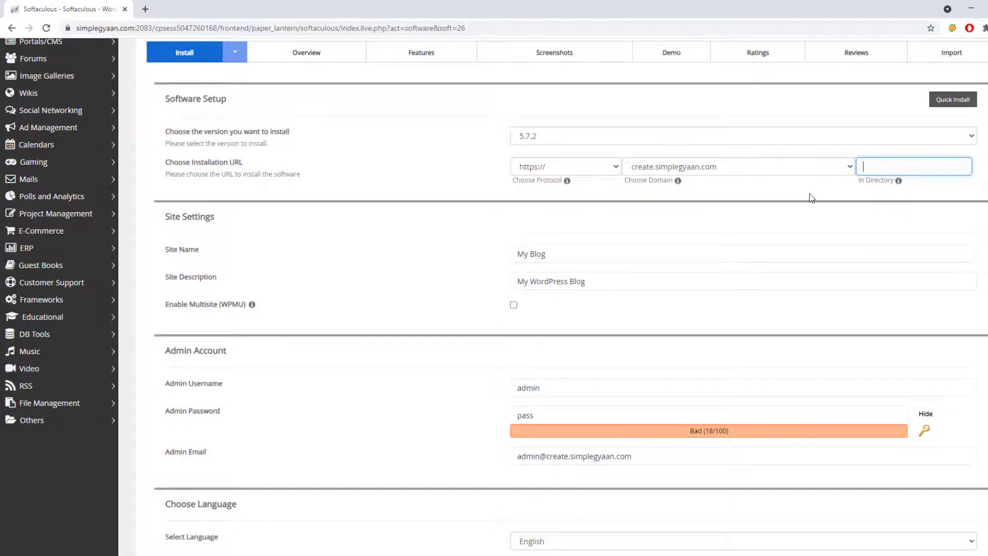
click(682, 169)
click(684, 168)
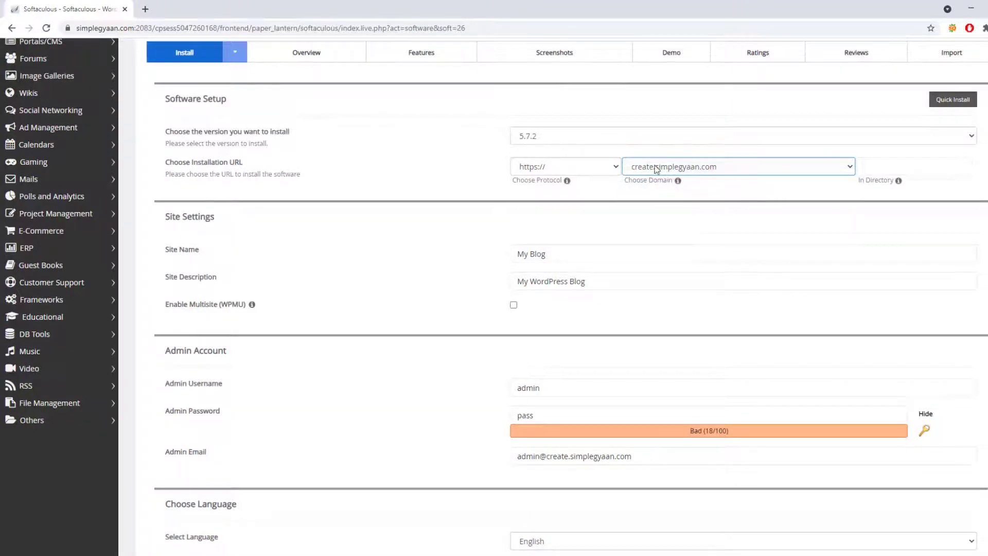
click(876, 170)
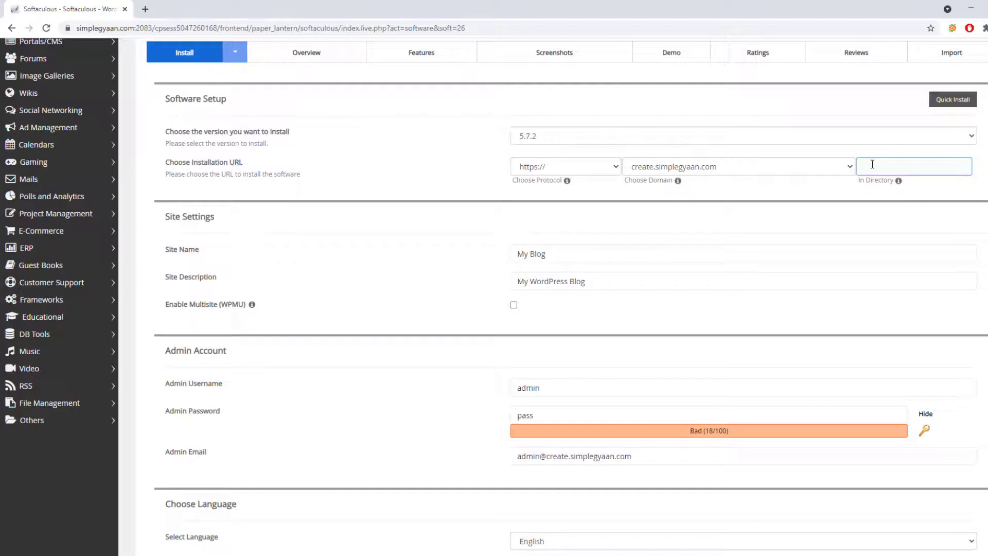
Step: Set the WordPress site name to Blog
drag(546, 254, 408, 246)
text(Tt)
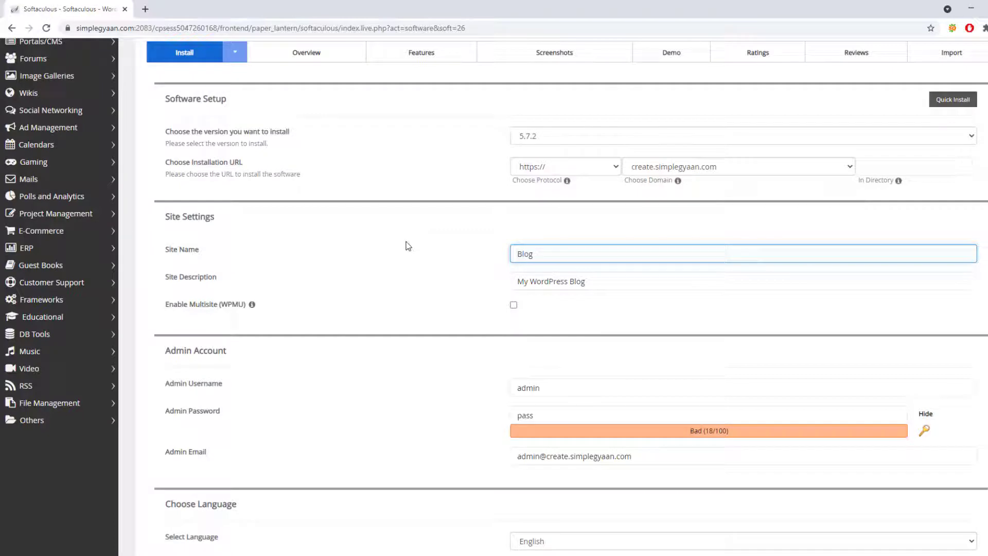
click(535, 281)
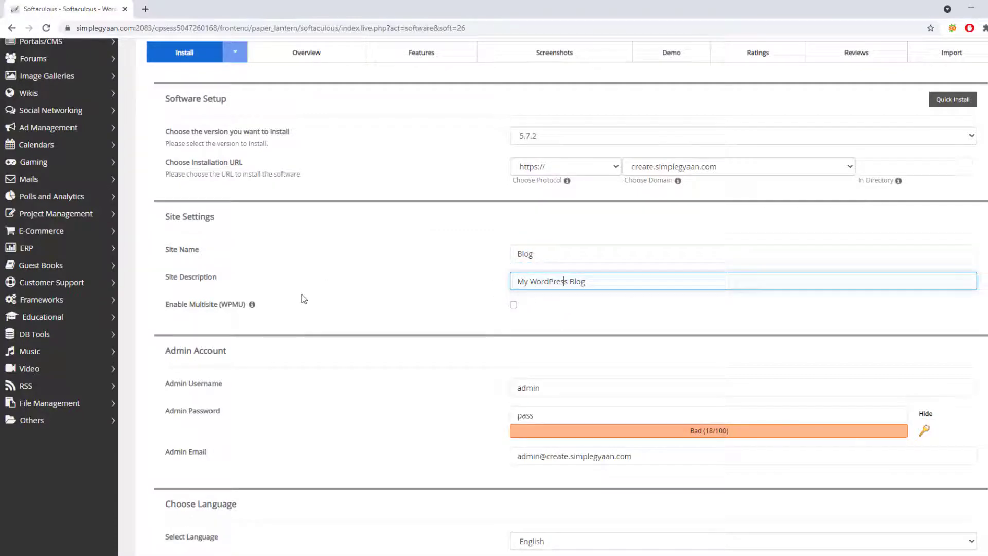
mouse_move(253, 308)
scroll(443, 397, down, 2)
drag(540, 281, 496, 282)
Step: Fill in the admin username, password and e-mail, then the site language list
double_click(577, 281)
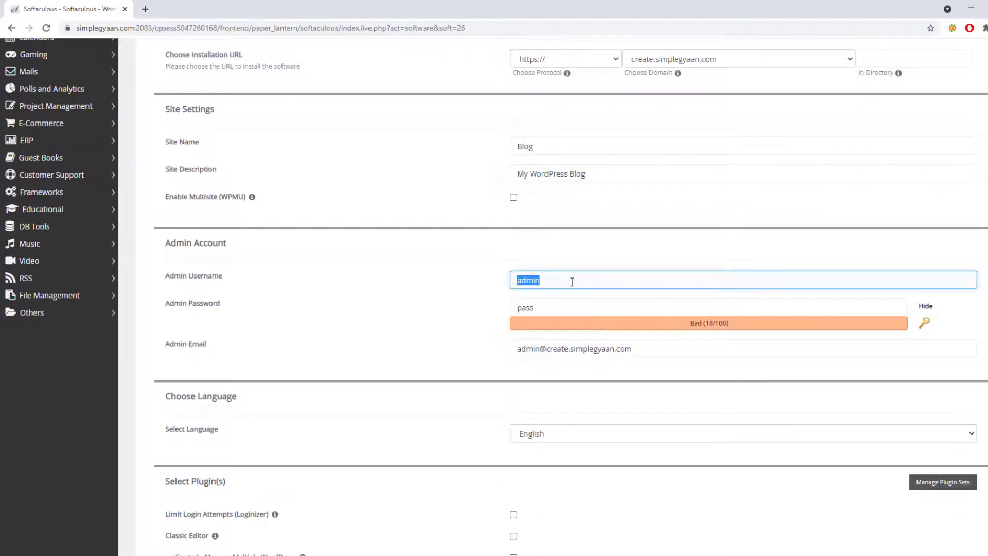
click(552, 311)
click(593, 349)
double_click(593, 349)
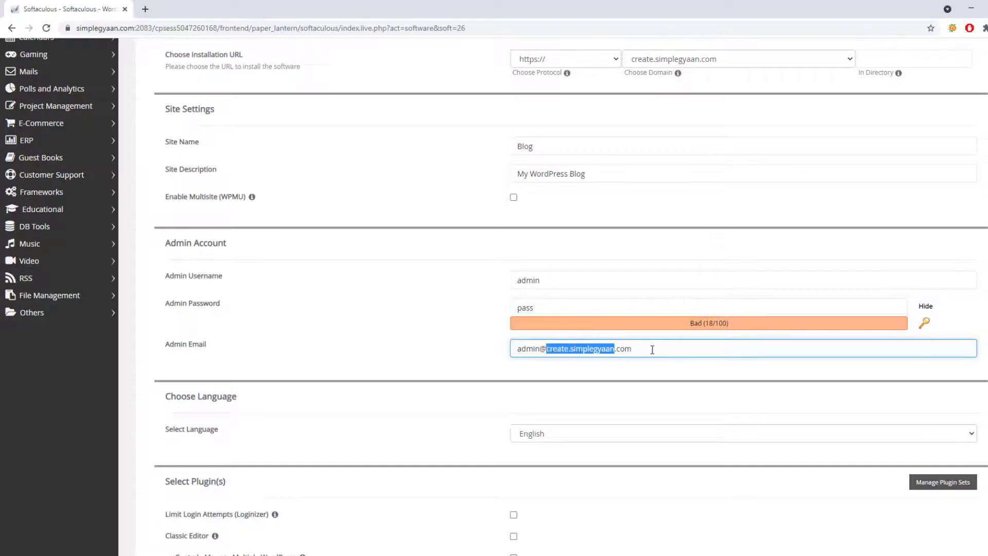
drag(650, 346, 463, 334)
scroll(445, 339, down, 3)
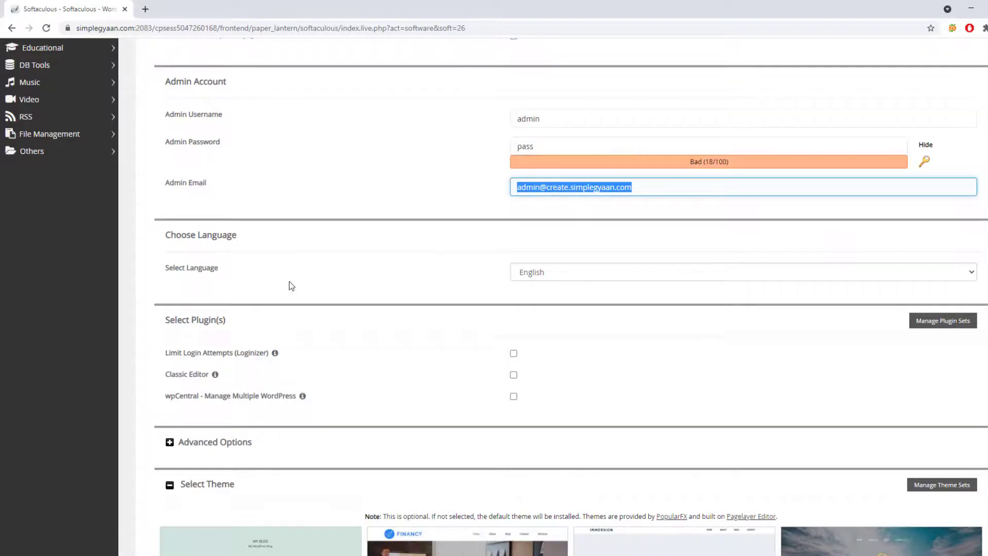
click(551, 273)
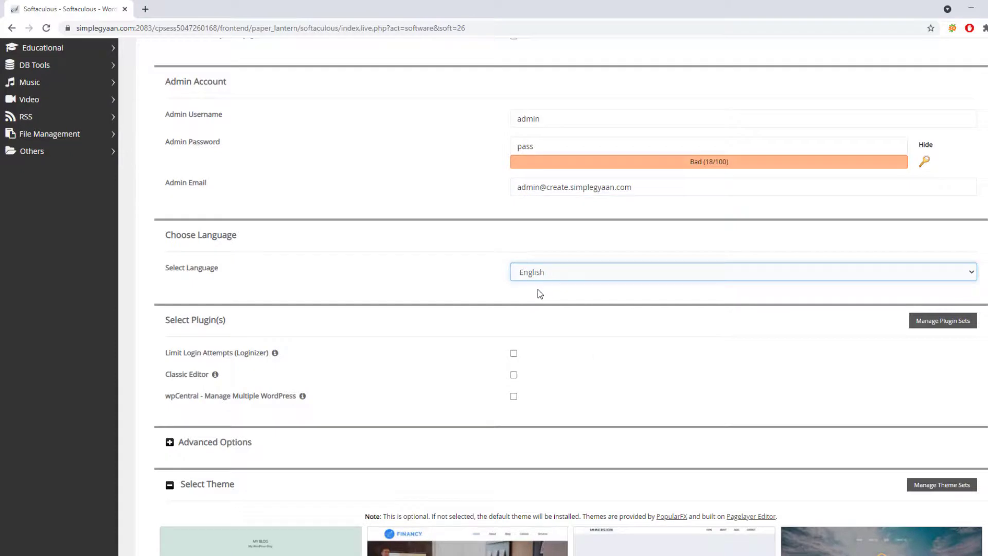
Step: Select the Loginizer and Classic Editor plugins and run the WordPress install
scroll(538, 289, down, 2)
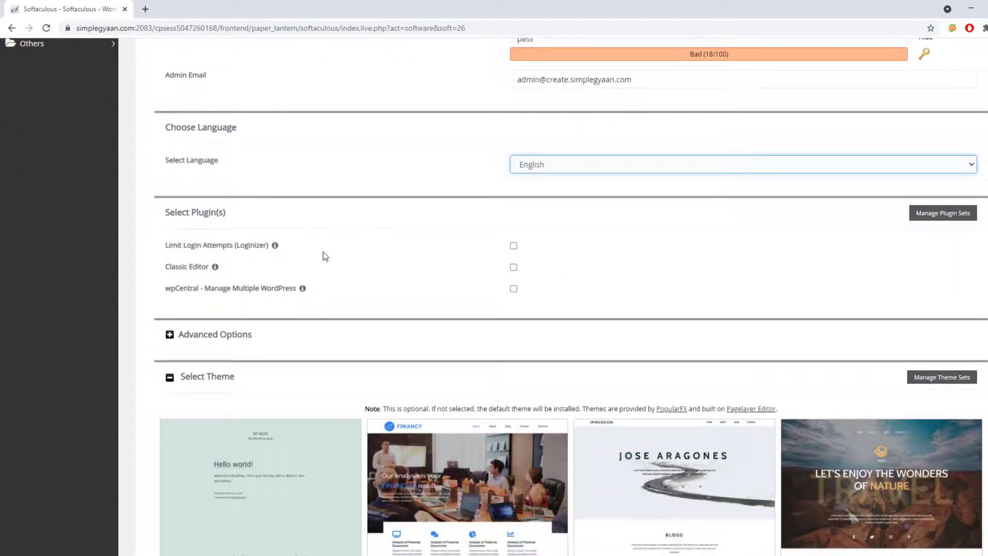
click(513, 246)
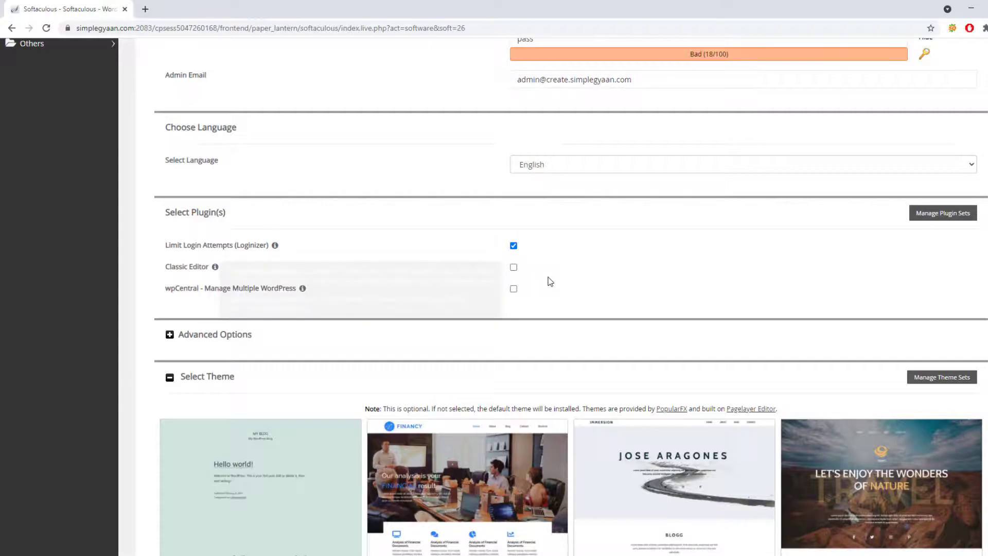
click(514, 267)
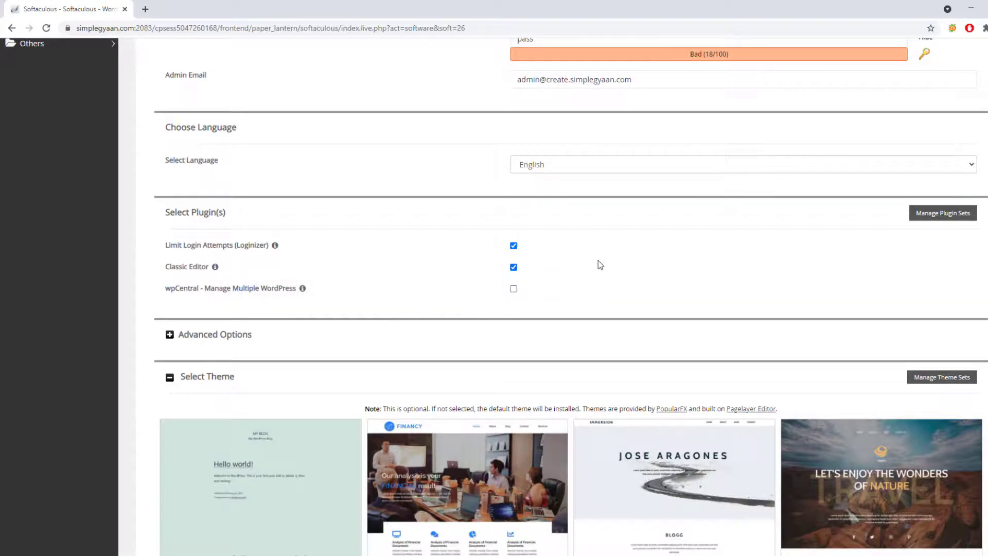
scroll(598, 260, down, 6)
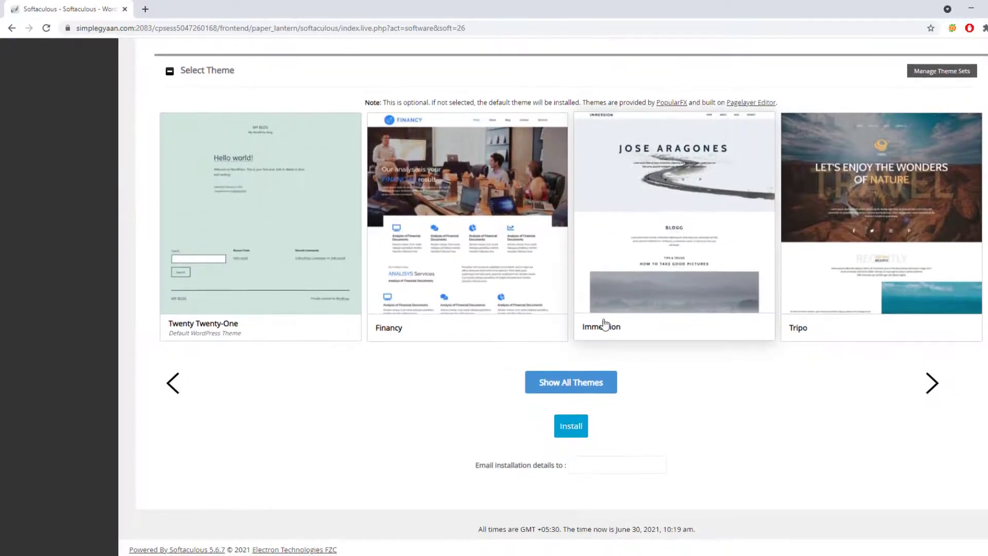
click(580, 437)
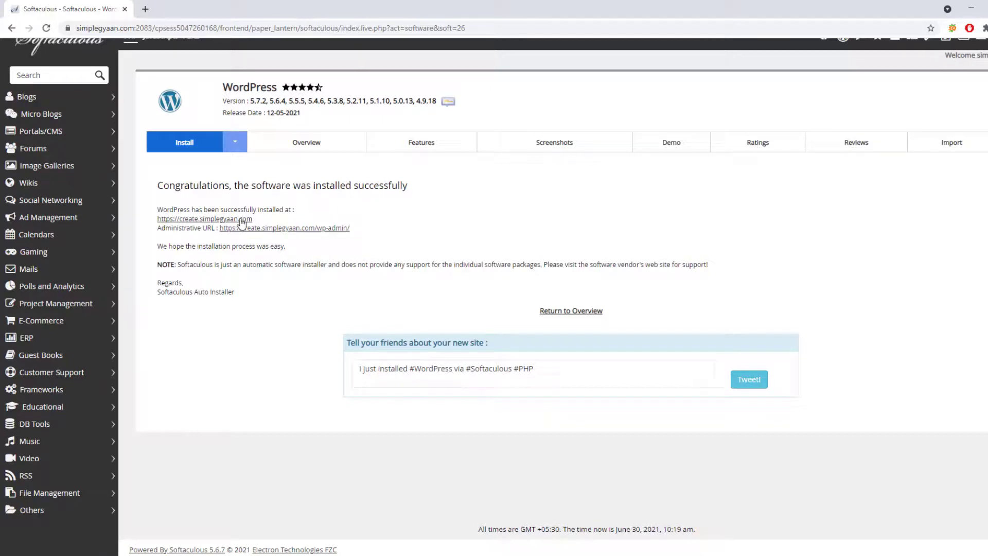
click(241, 221)
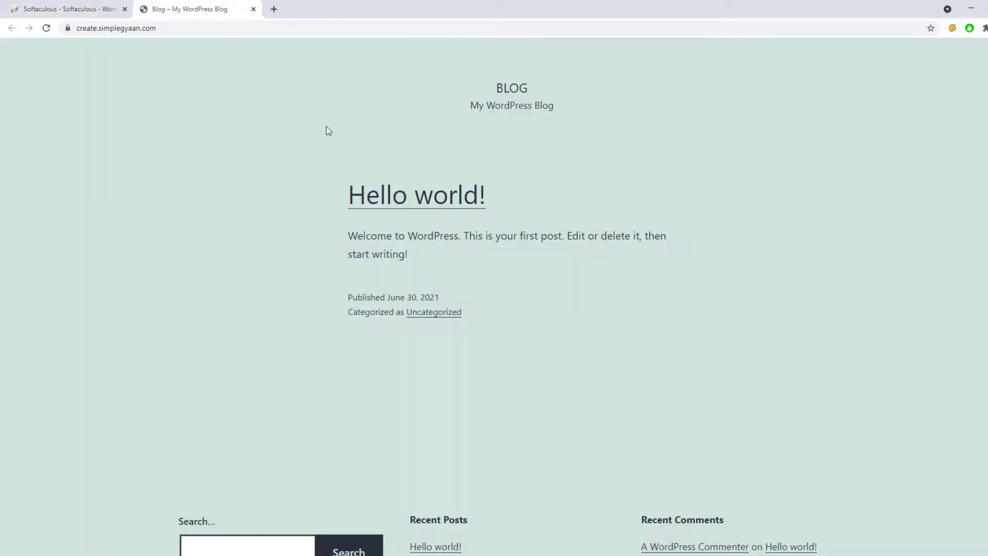
scroll(458, 319, down, 3)
scroll(464, 353, up, 3)
click(416, 188)
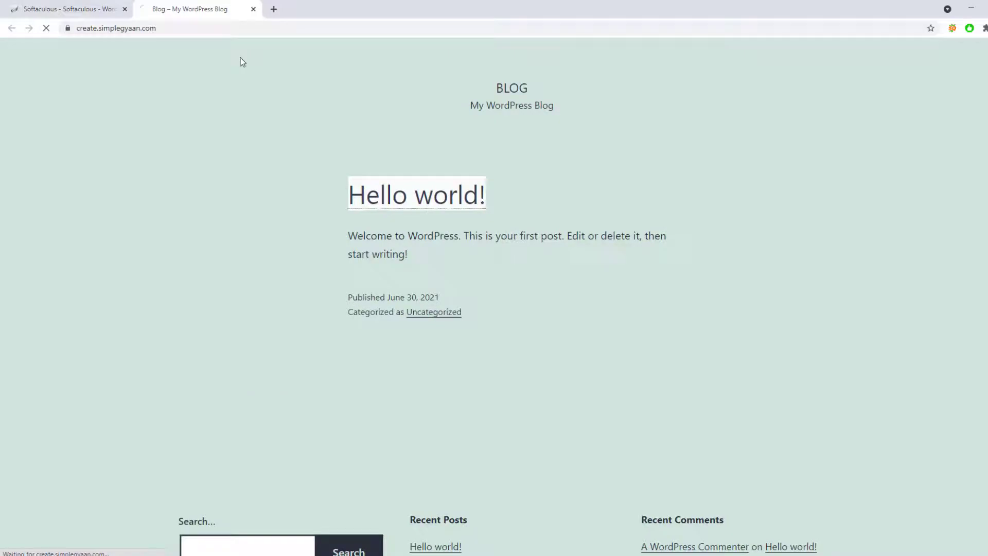
click(109, 4)
click(276, 230)
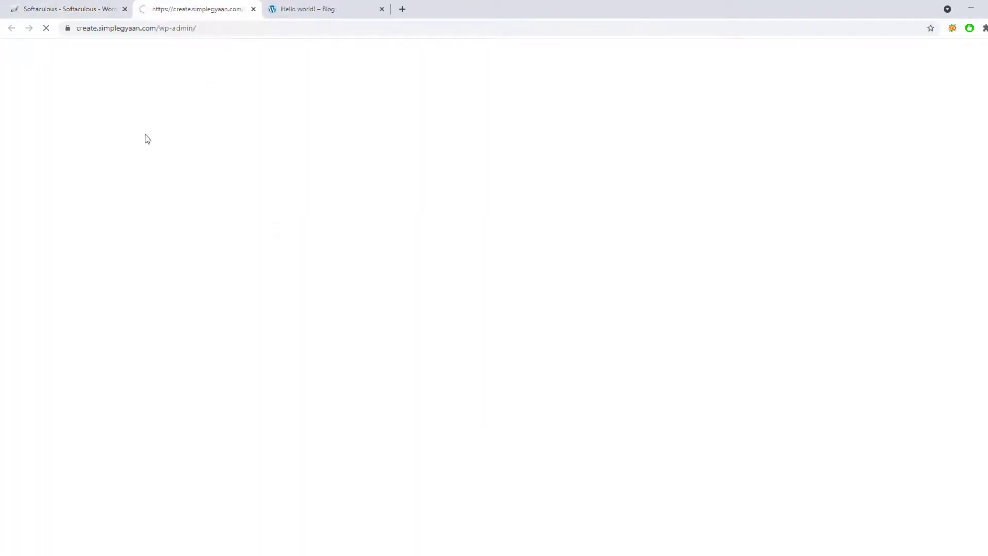
scroll(381, 196, down, 2)
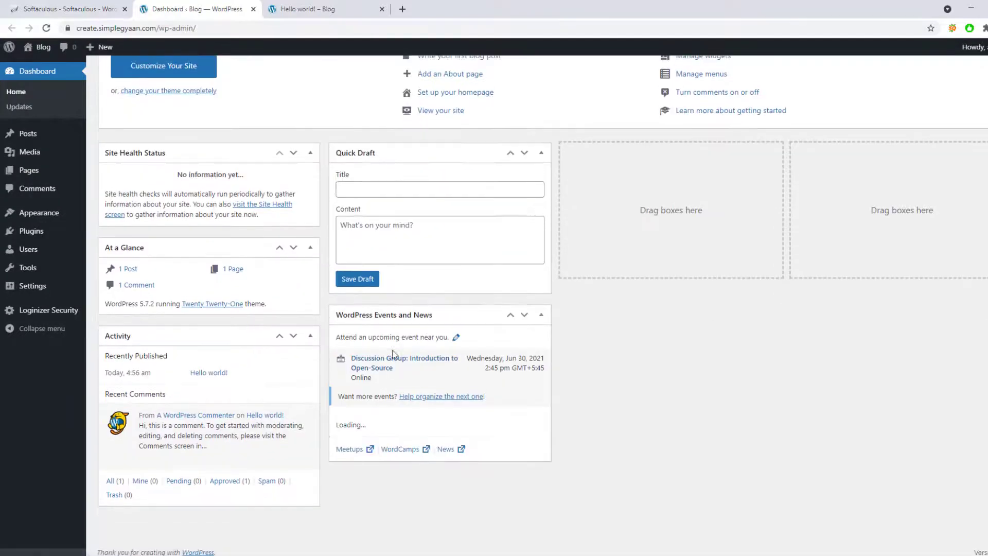
scroll(514, 226, up, 3)
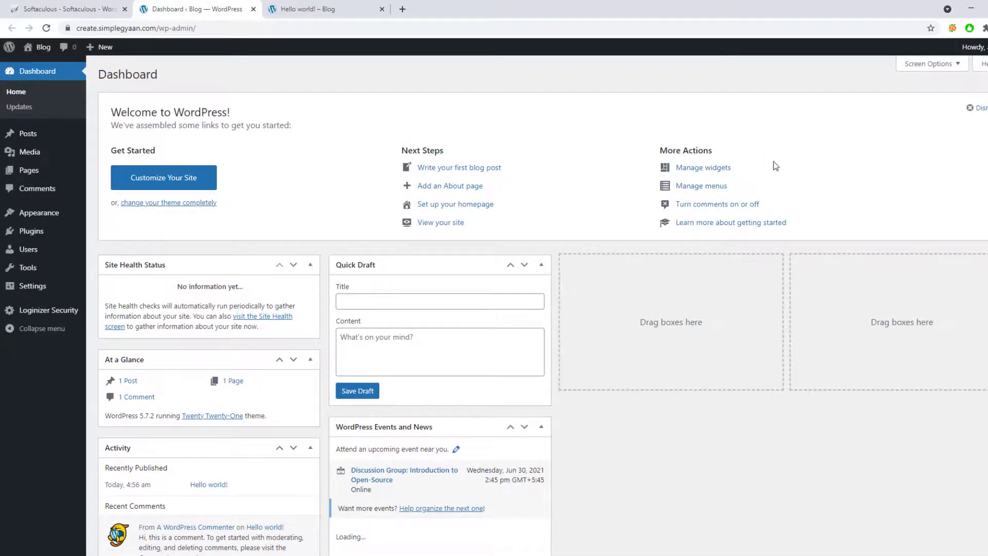
click(252, 9)
click(253, 9)
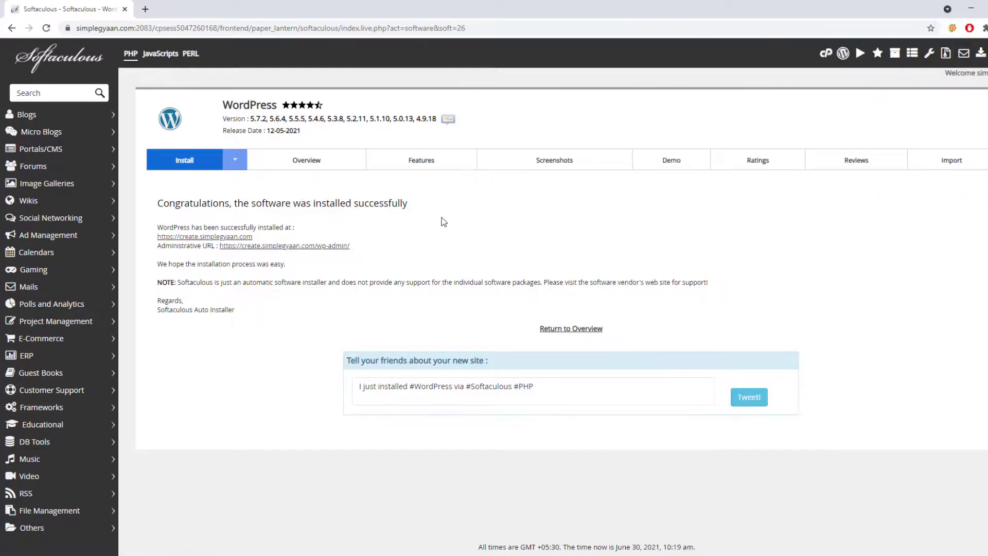
Step: From cPanel home, open Softaculous WordPress and start removing the create.simplegyaan.com install
click(825, 55)
scroll(148, 470, down, 20)
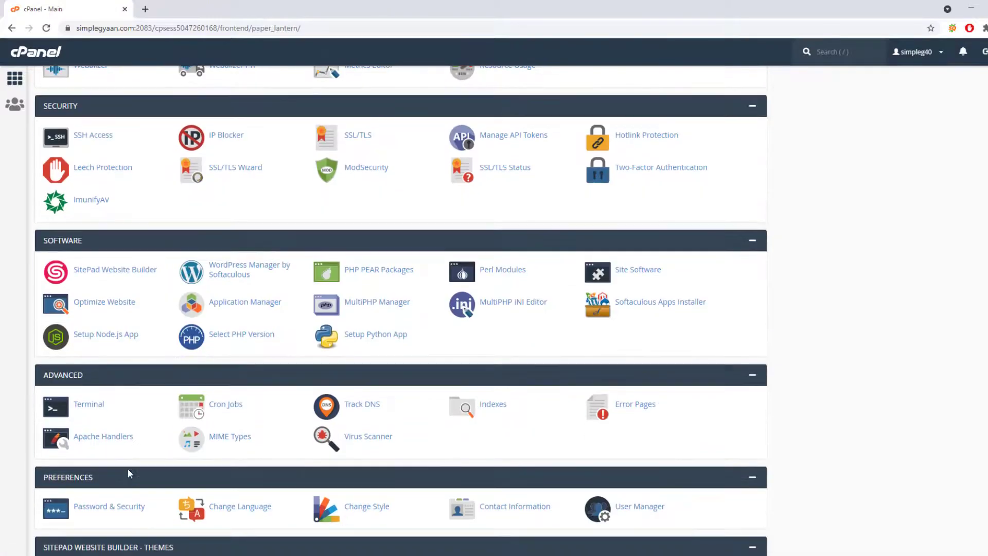
scroll(85, 337, down, 3)
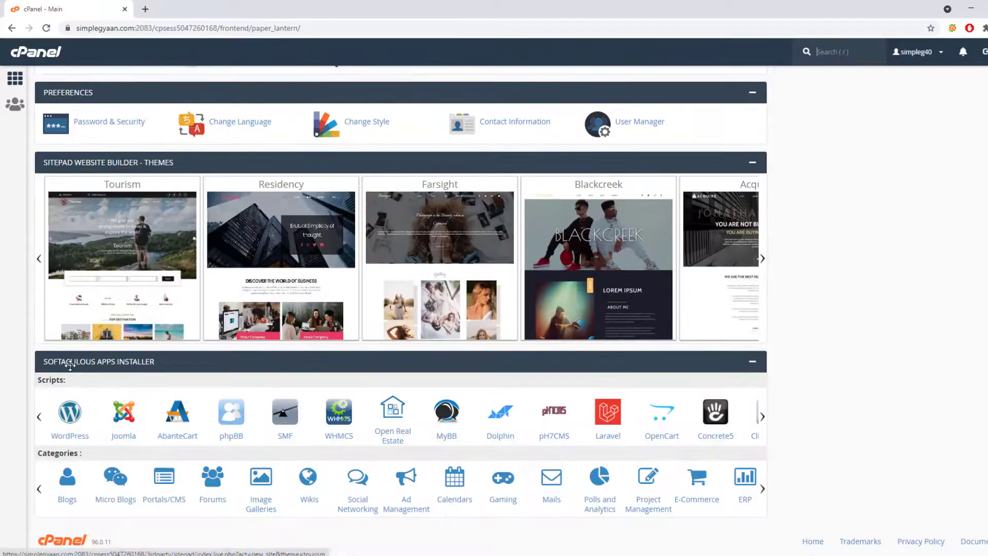
click(75, 436)
scroll(375, 249, down, 5)
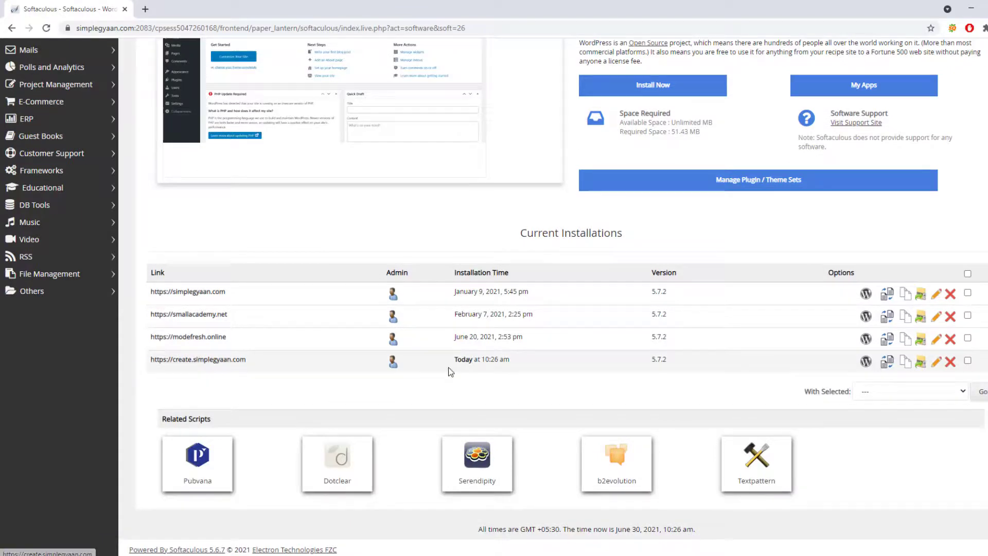
click(950, 364)
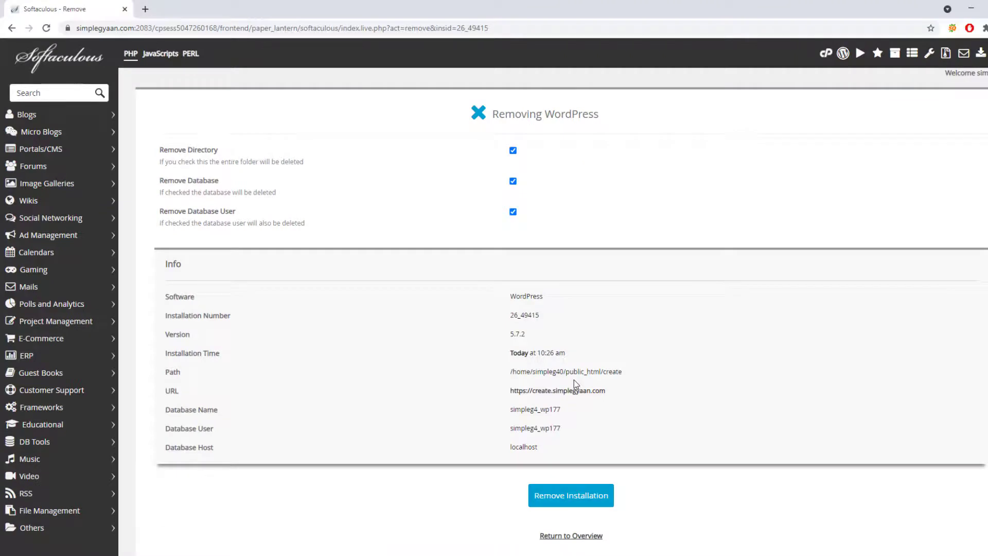
Step: Remove the installation with its directory, database and database user, and confirm
scroll(596, 208, up, 1)
scroll(539, 407, down, 1)
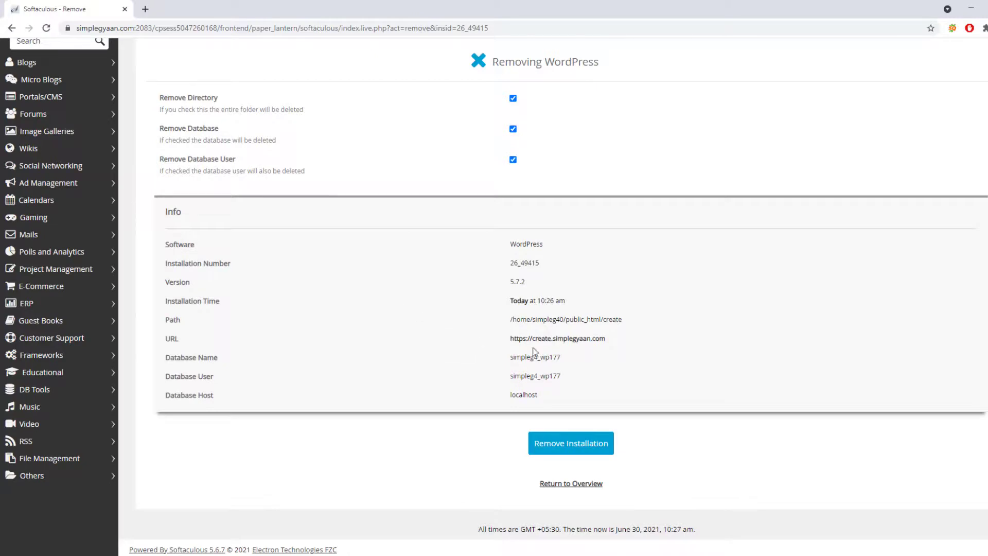
click(563, 446)
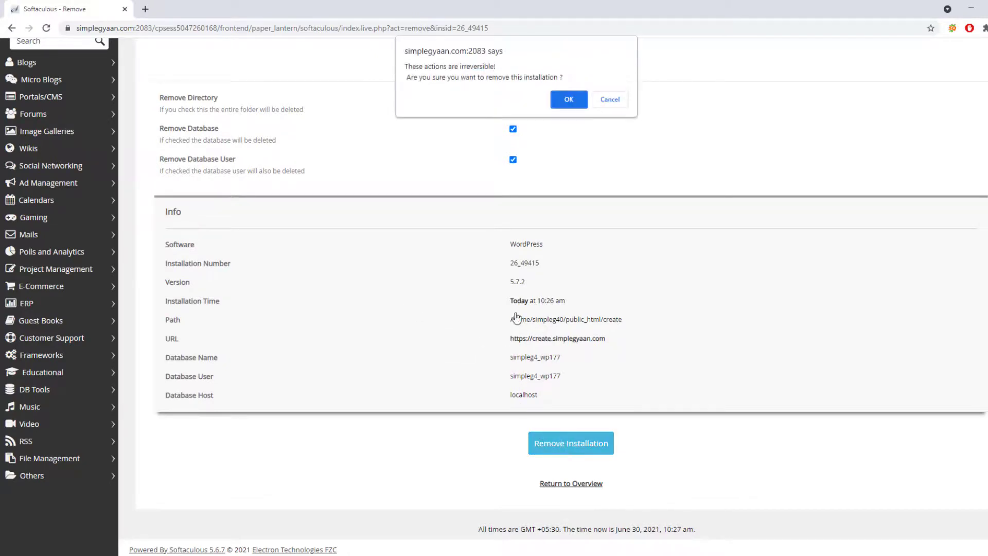
click(568, 100)
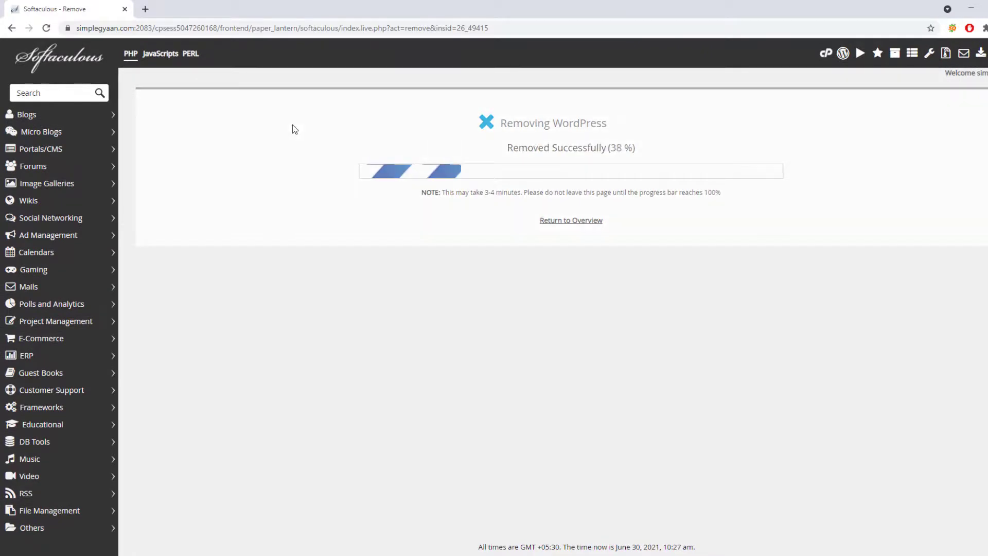
click(564, 163)
scroll(305, 398, down, 2)
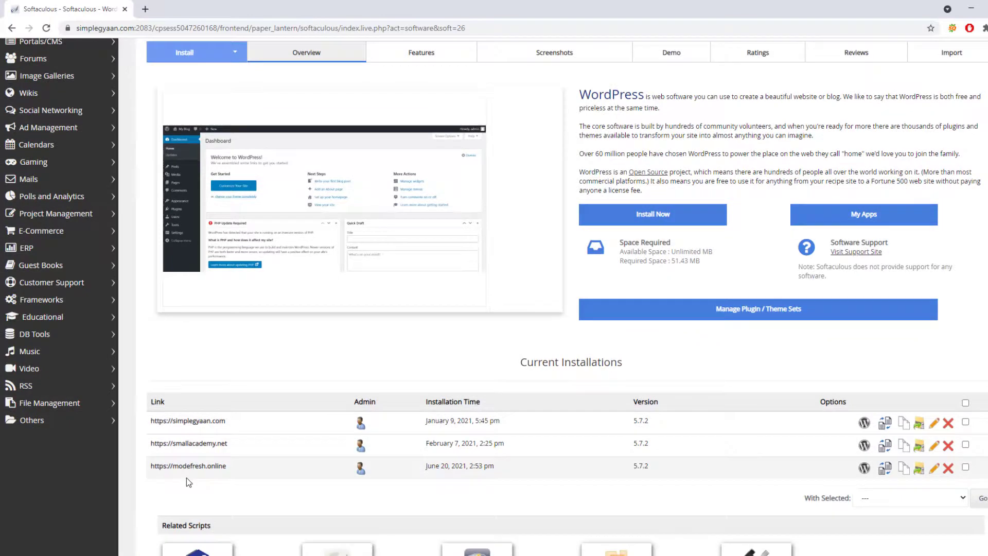
scroll(215, 388, up, 2)
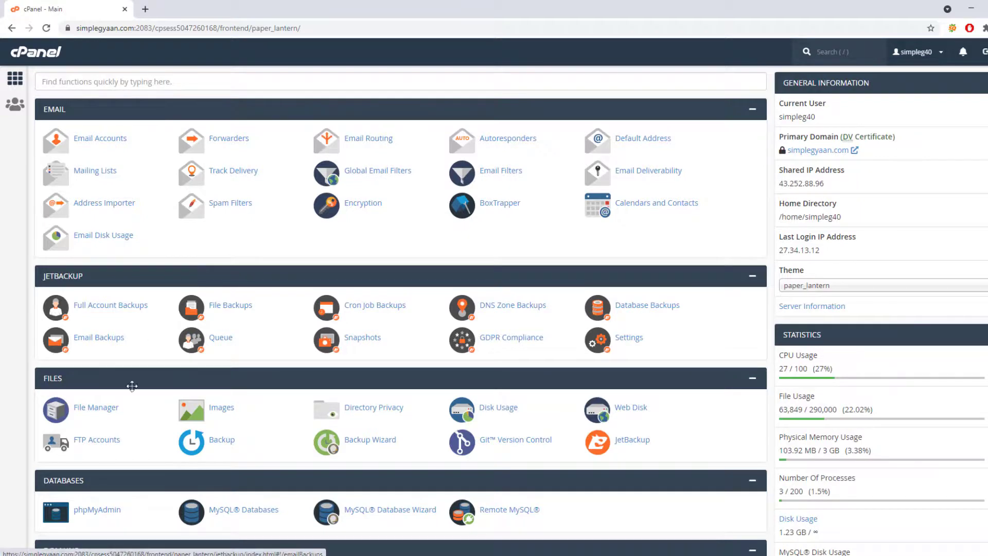
Step: Delete create.simplegyaan.com from Subdomains and return to the subdomain list
scroll(124, 396, down, 3)
click(464, 415)
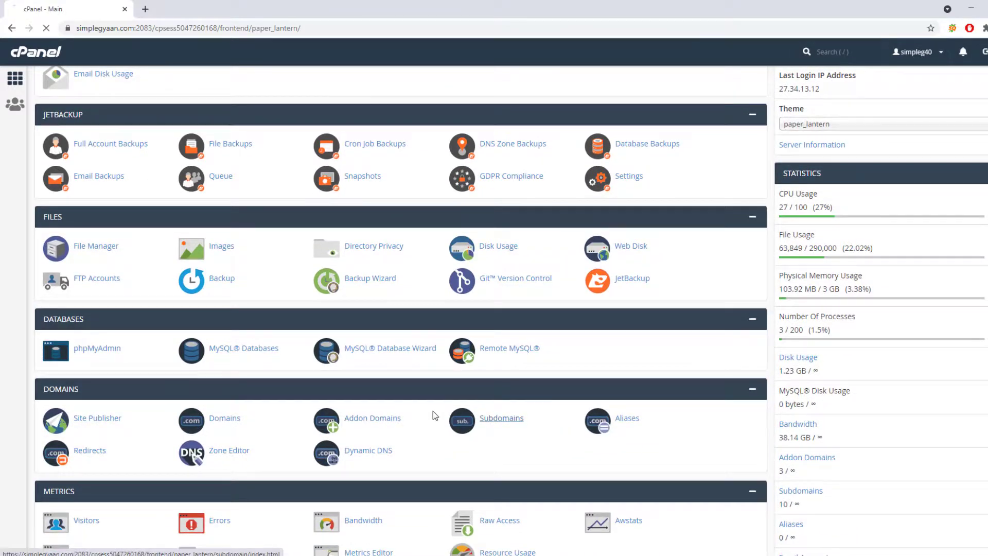
scroll(99, 478, down, 2)
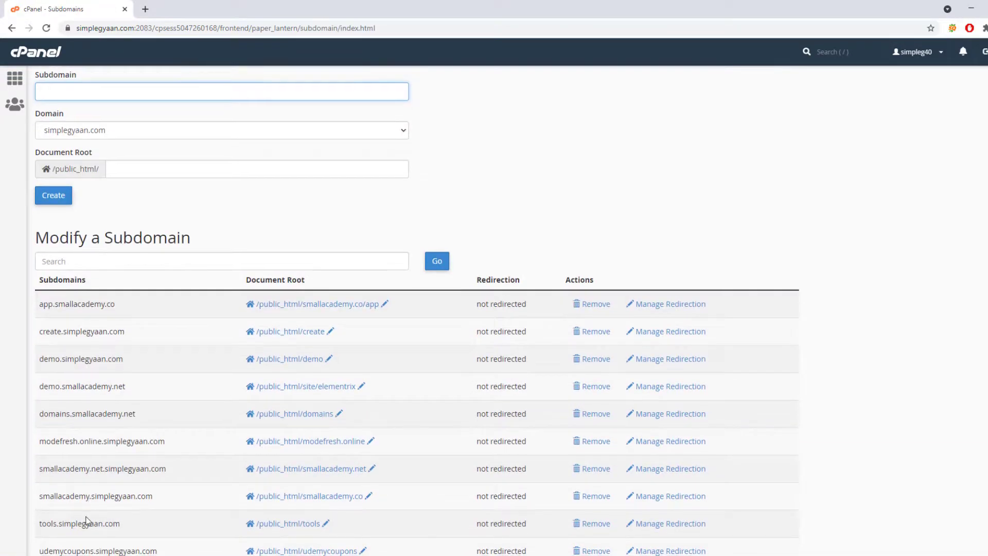
scroll(86, 521, down, 2)
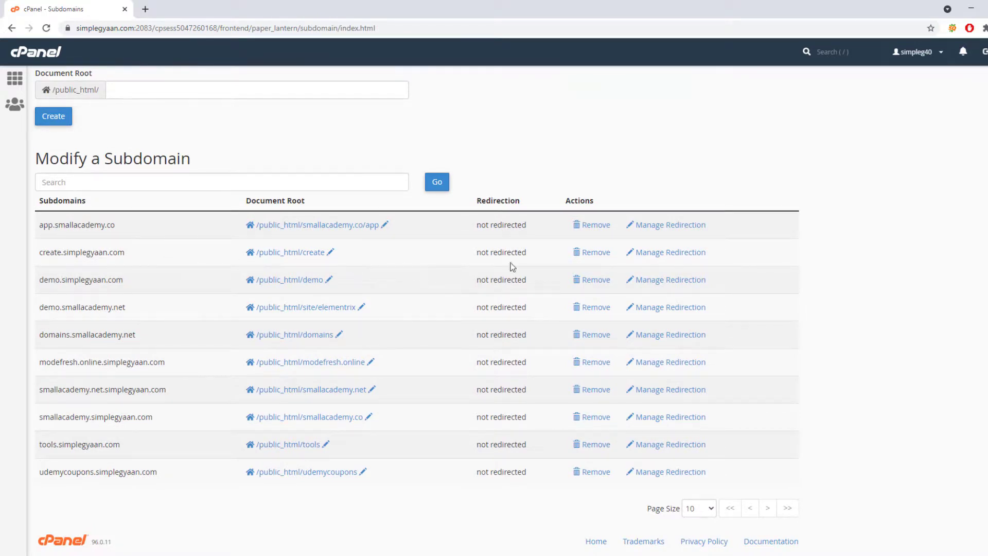
click(602, 253)
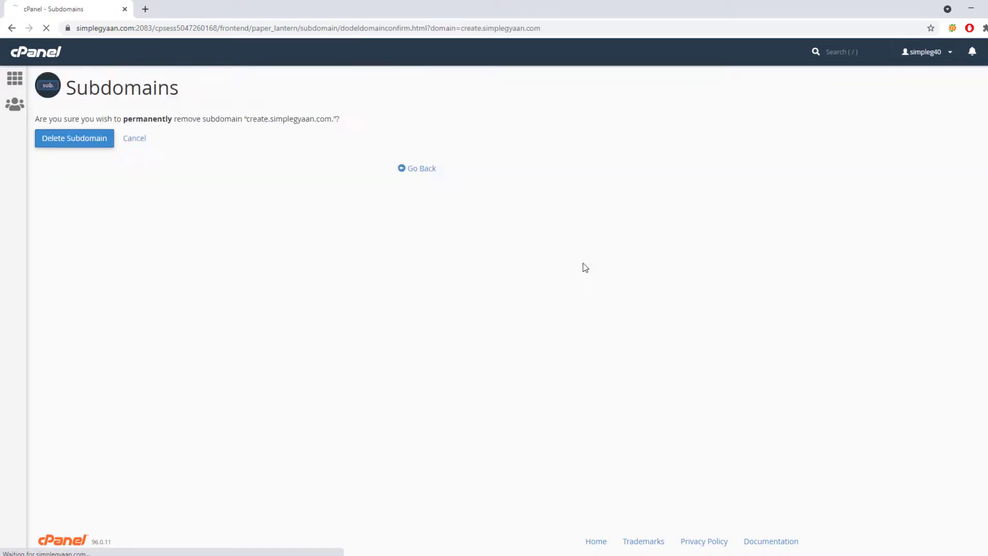
click(80, 145)
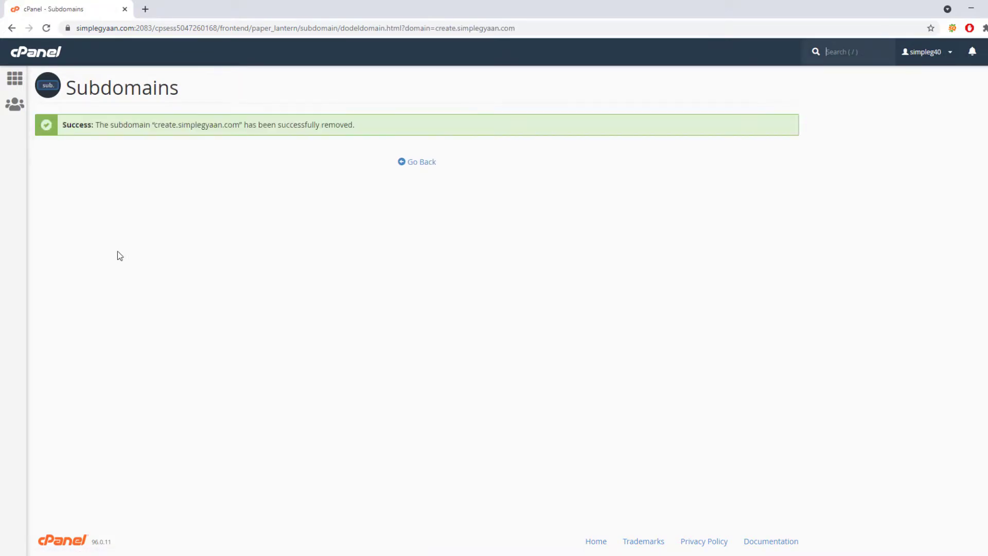
click(414, 165)
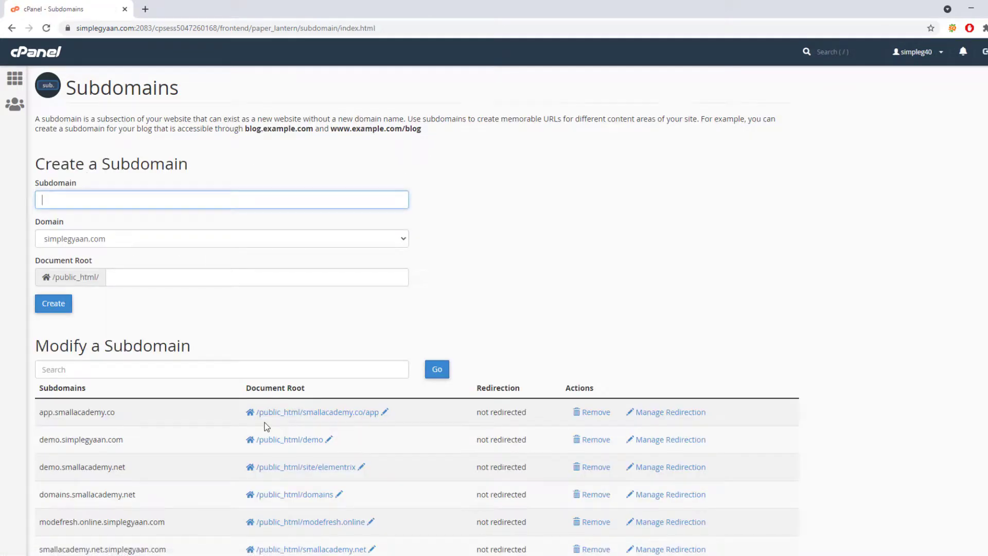
scroll(123, 344, down, 3)
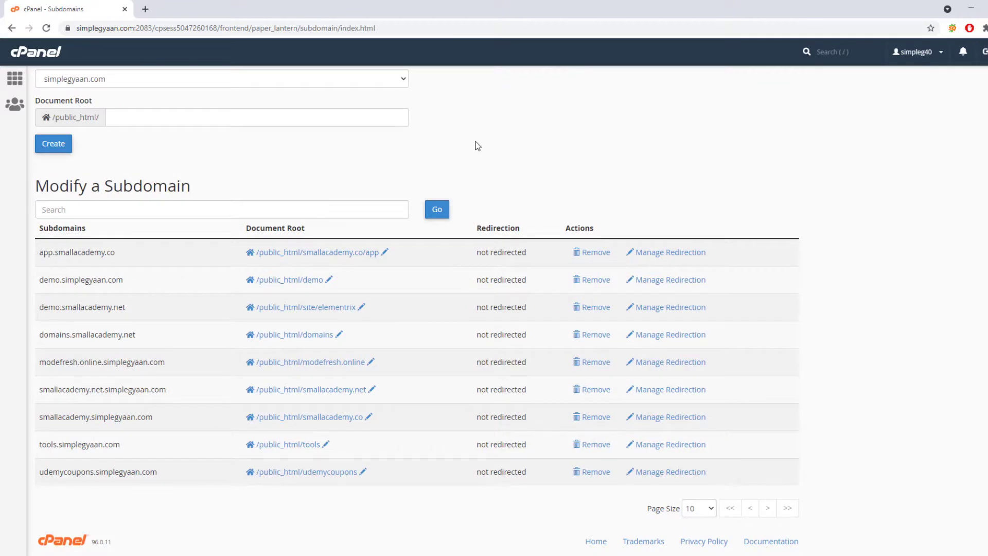